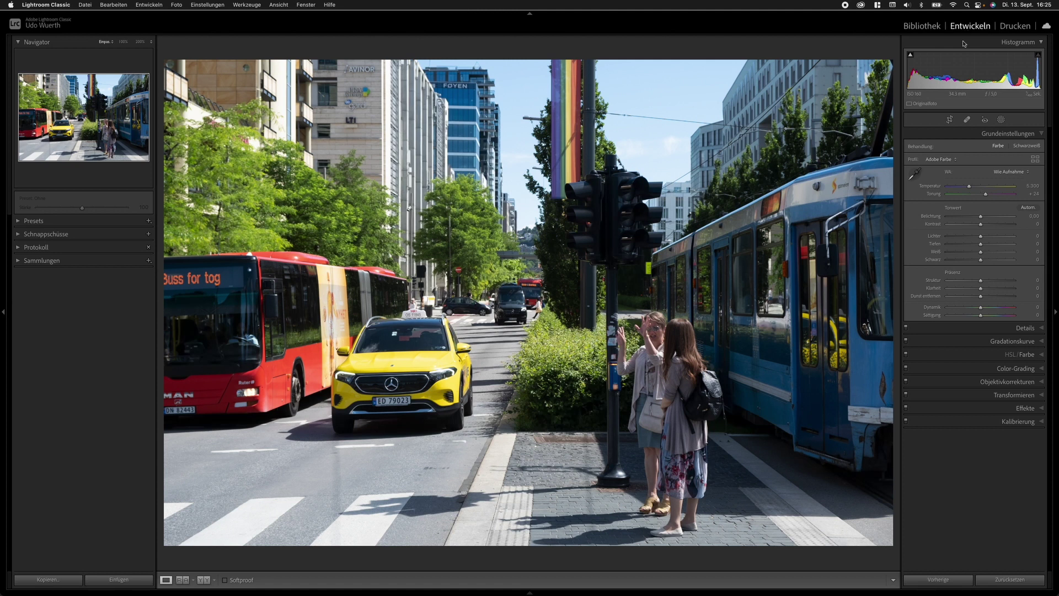
Open the Basic panel's Profile list to view the Adobe profiles.
left_click(940, 159)
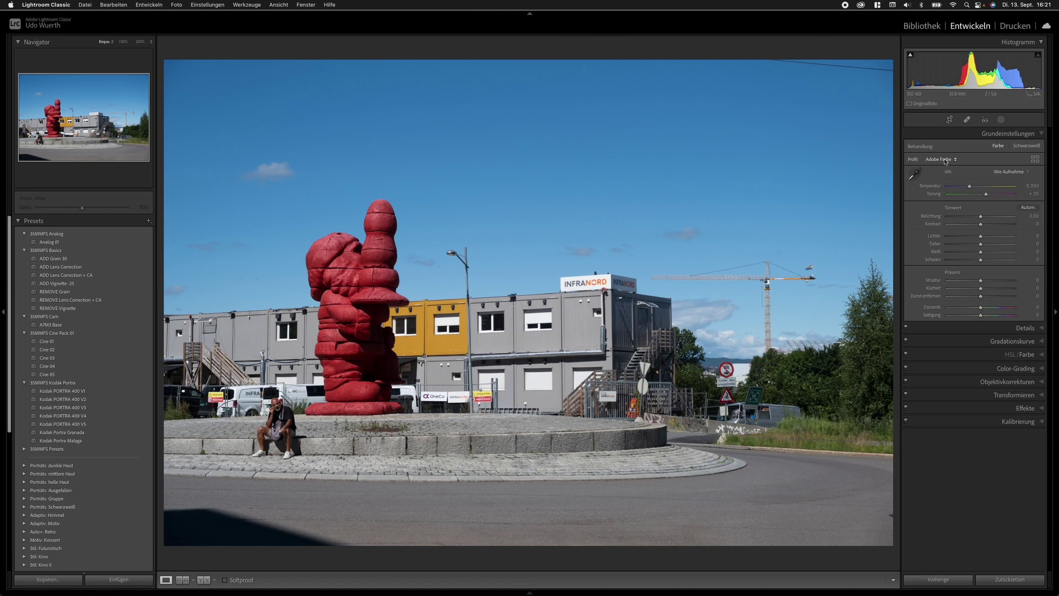
Scroll through the Camera Matching profiles in the Profile Browser, then close it.
left_click(946, 160)
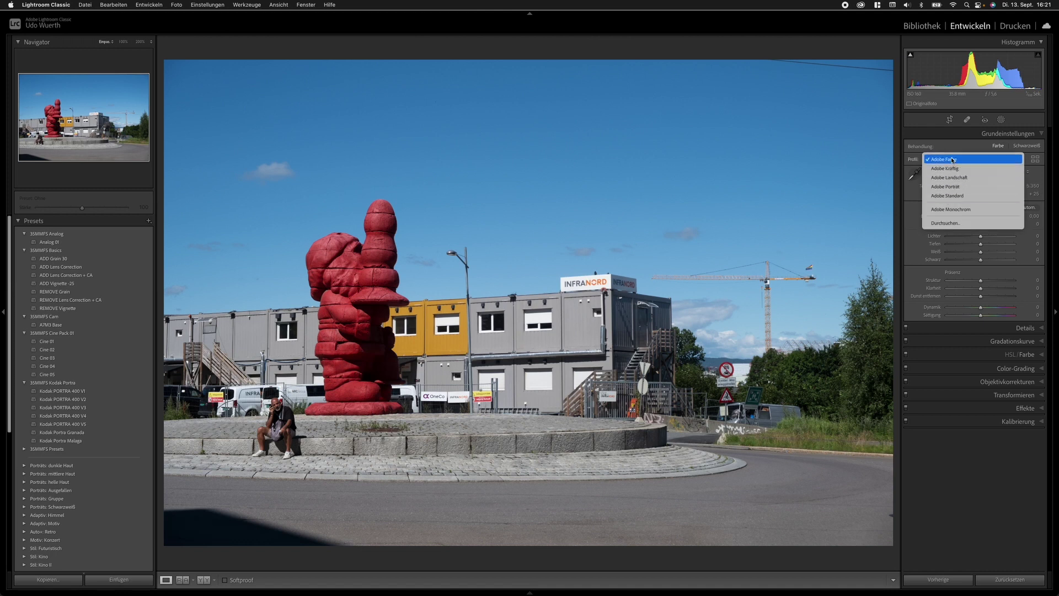
left_click(945, 223)
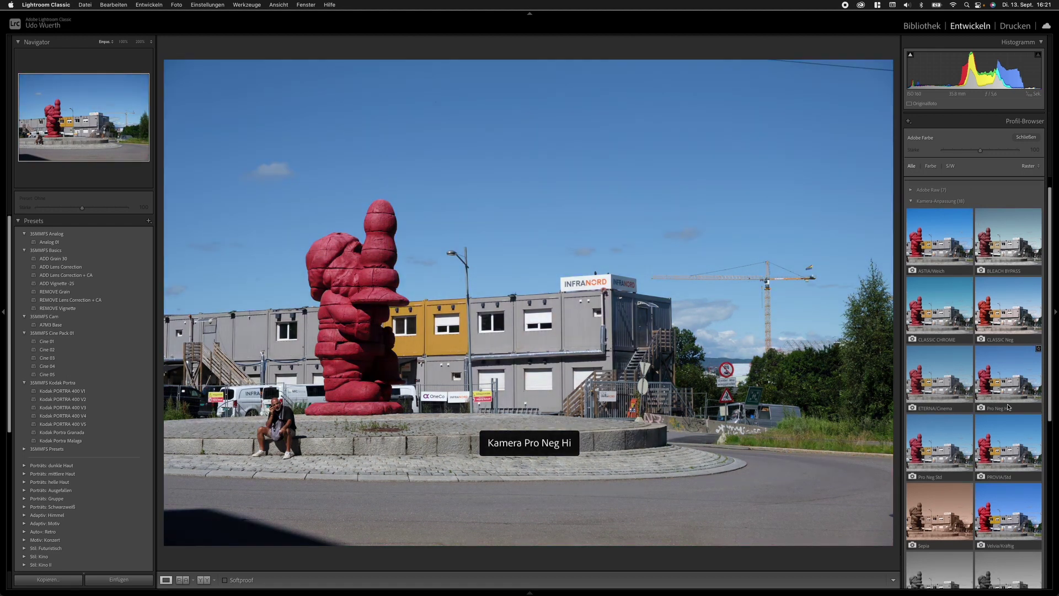
scroll(1001, 436, "down", 5)
scroll(1007, 407, "down", 2)
scroll(1007, 407, "up", 5)
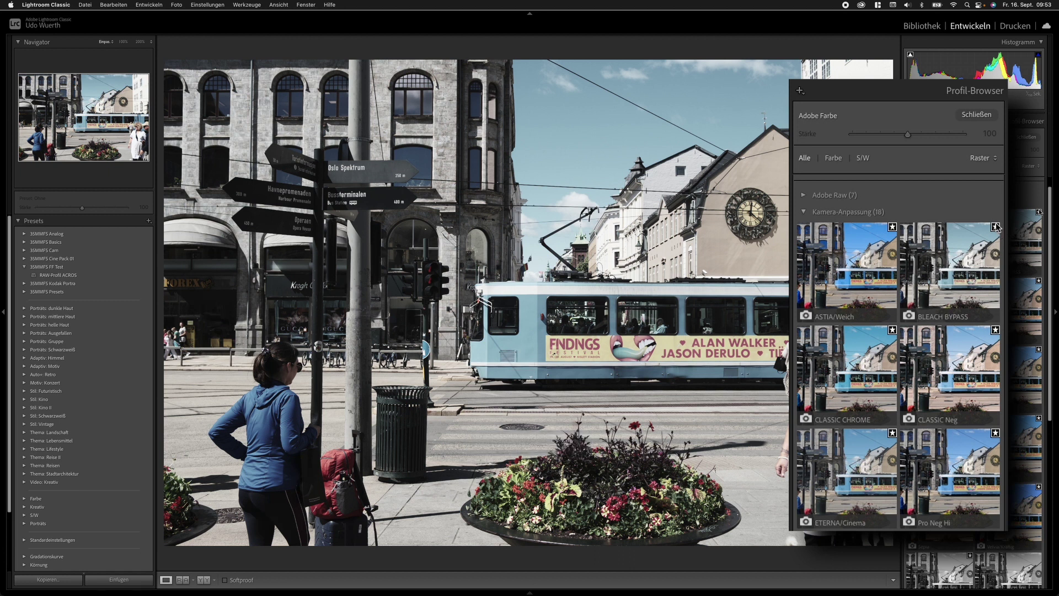
left_click(977, 114)
left_click(834, 149)
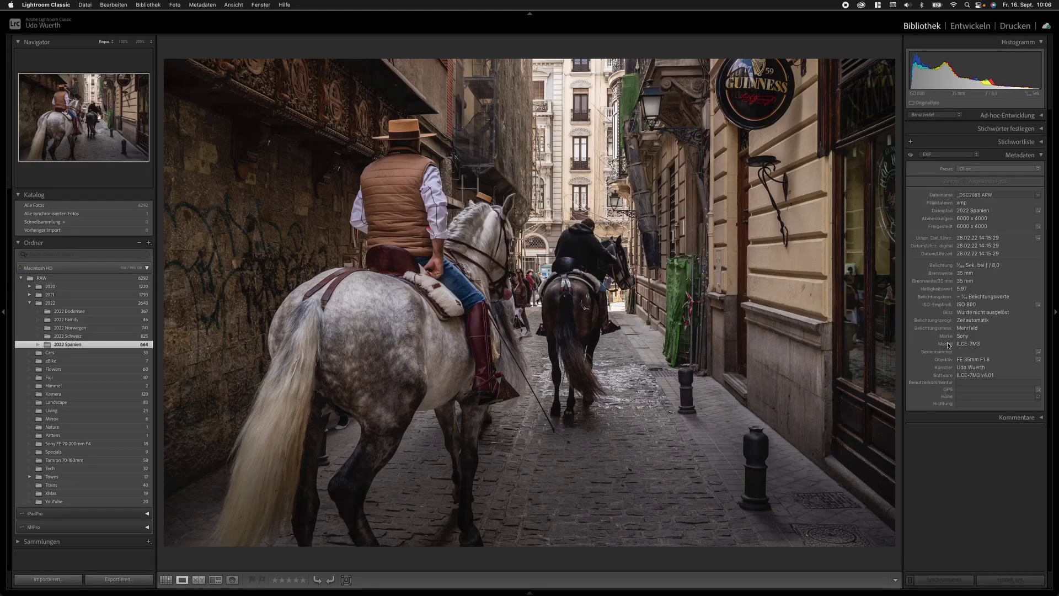
Review the horse photo's nine Camera Matching profiles, then start importing the Oslo photos.
left_click(960, 27)
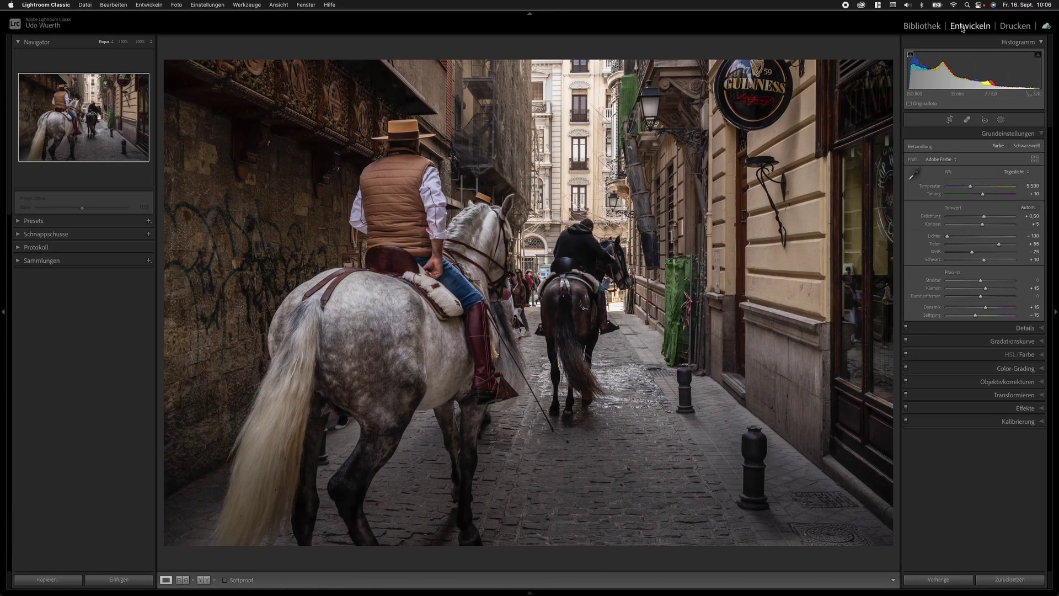
left_click(949, 161)
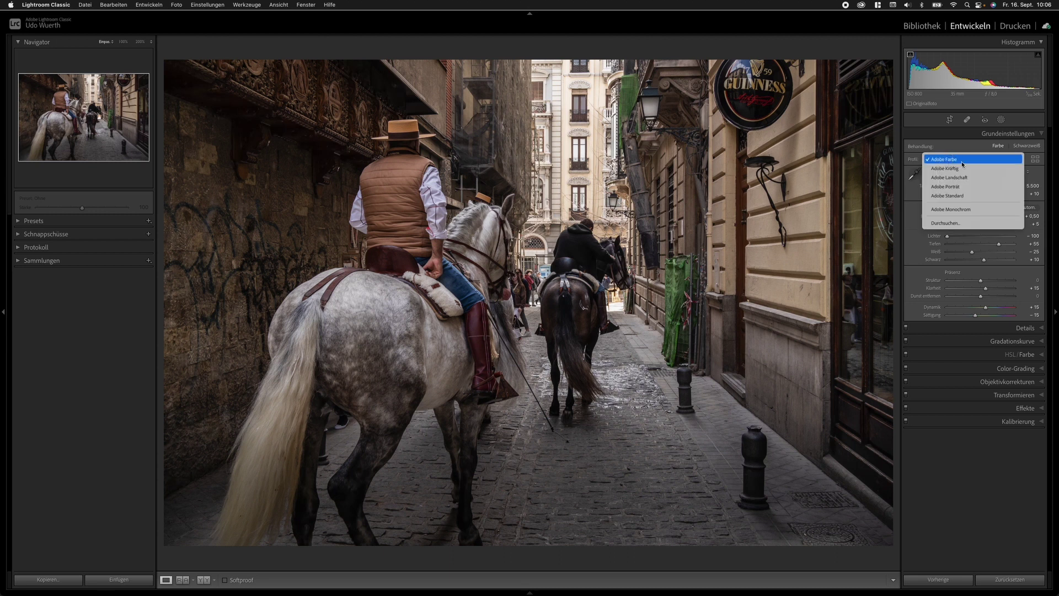
left_click(969, 223)
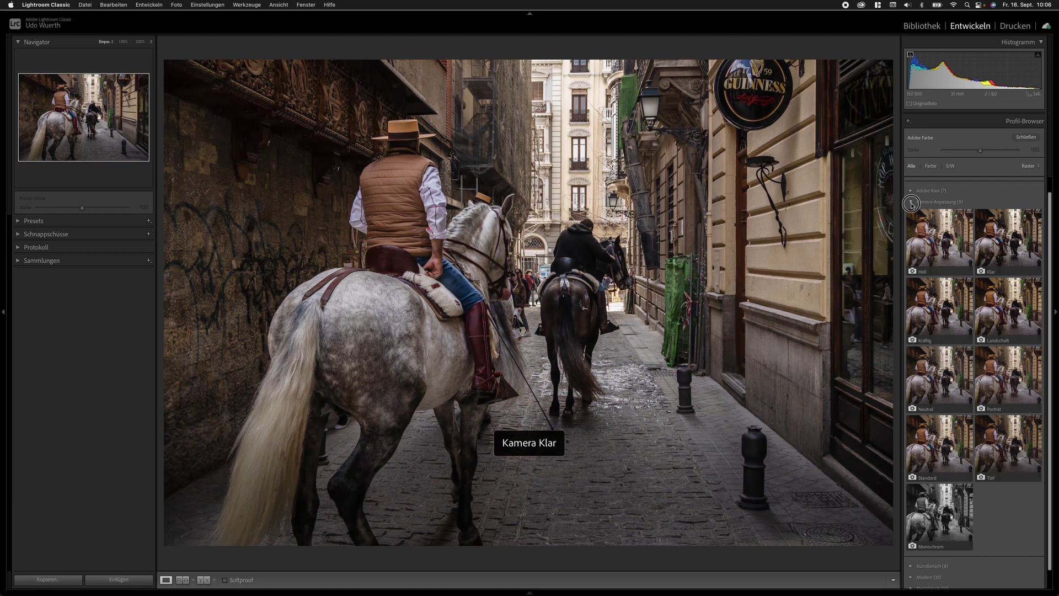
left_click(910, 202)
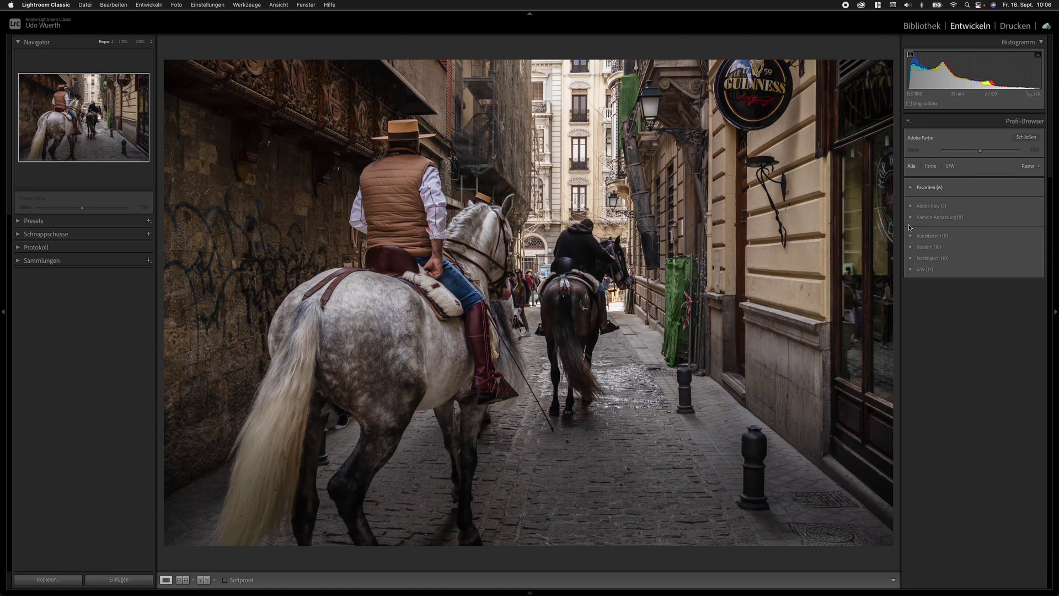
left_click(910, 218)
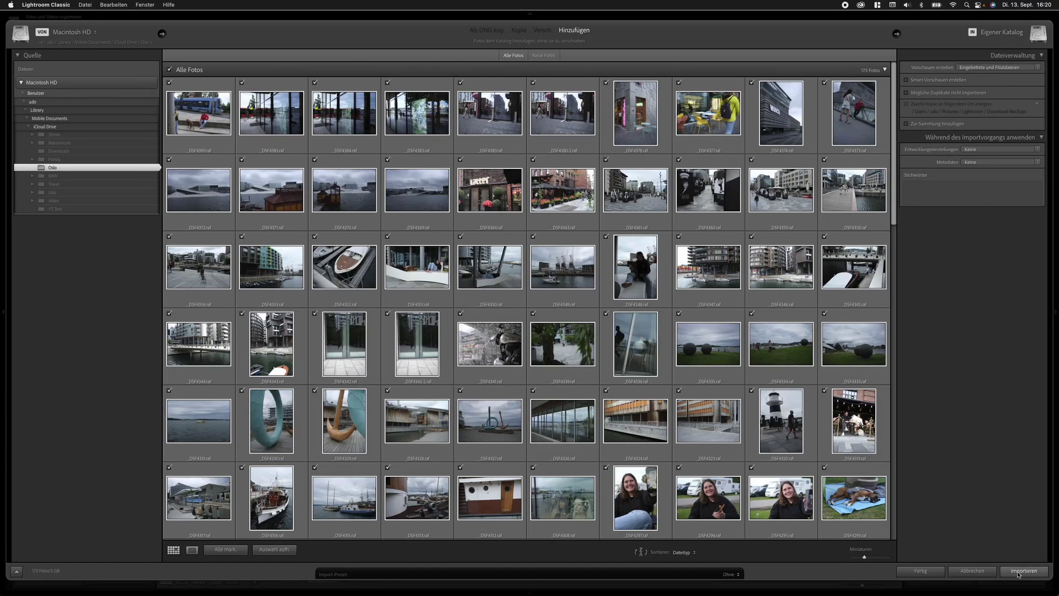
left_click(1019, 572)
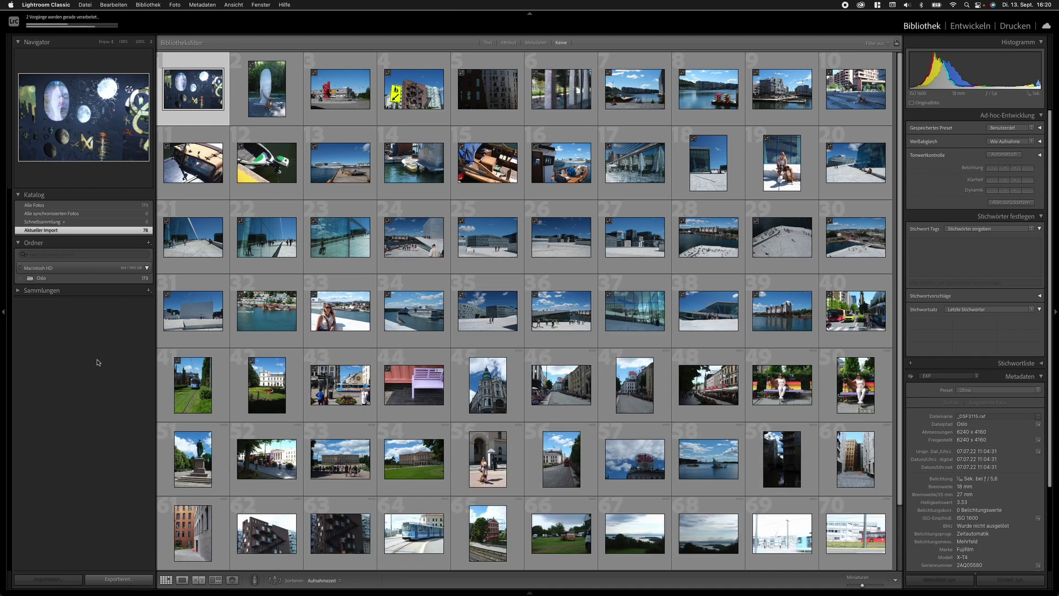
Check import progress in the Activity Center and apply Kamera PROVIA/Standard to the glass-reflection photo.
key("Return")
left_click(75, 26)
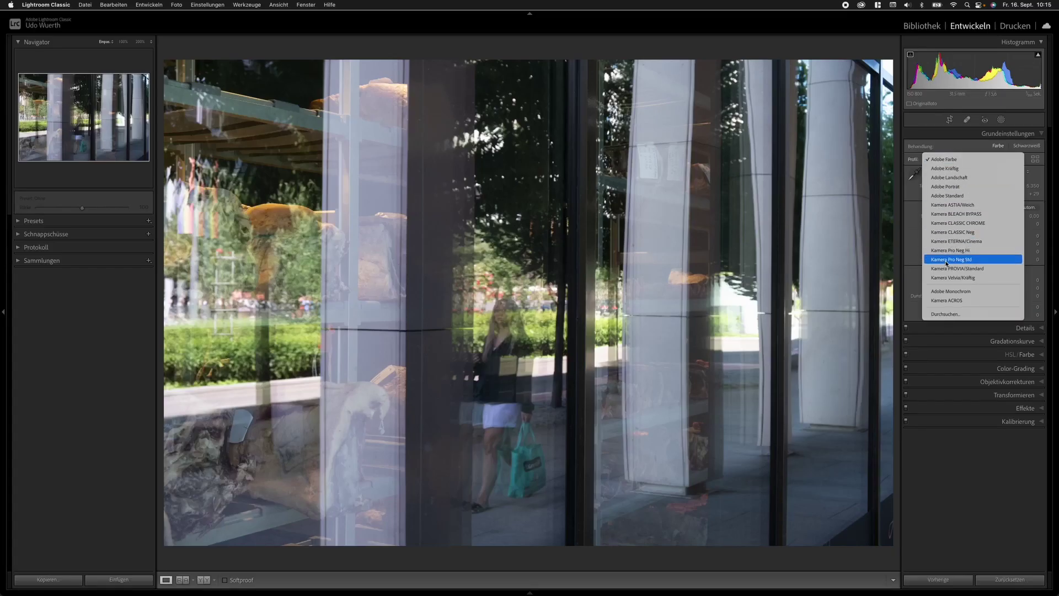
left_click(959, 271)
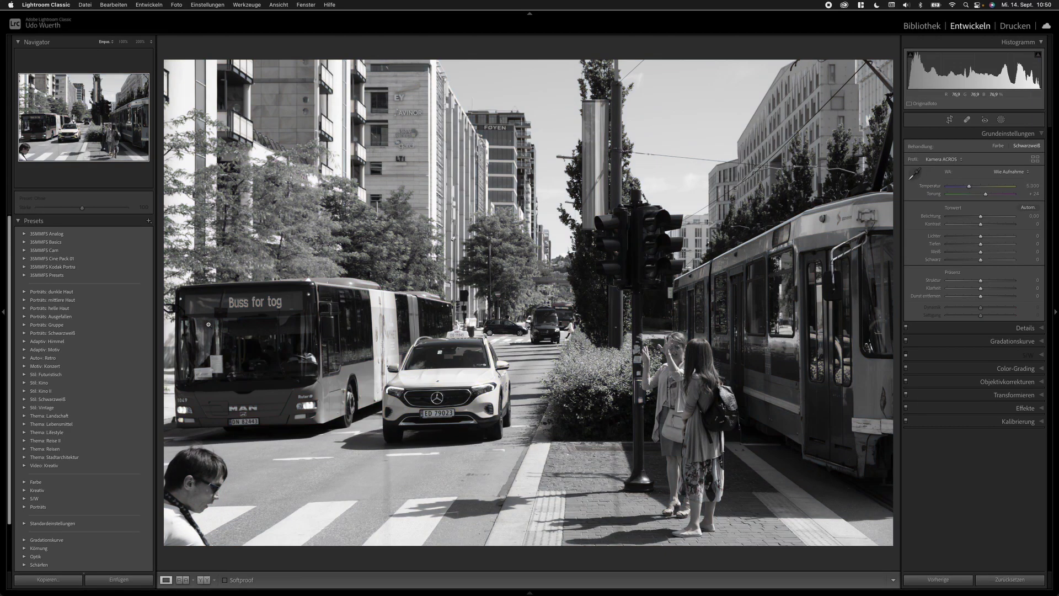
Create the 'RAW-Profil ACROS' preset storing only Treatment & Profile, in a new group.
left_click(147, 221)
type("RAW-Profil ACROS")
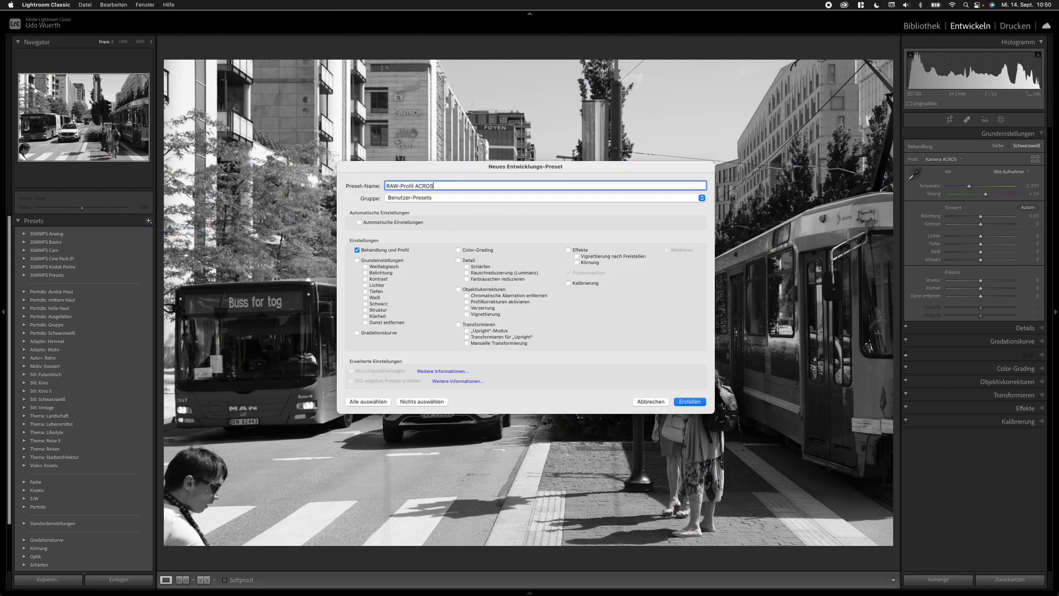
left_click(445, 197)
left_click(552, 118)
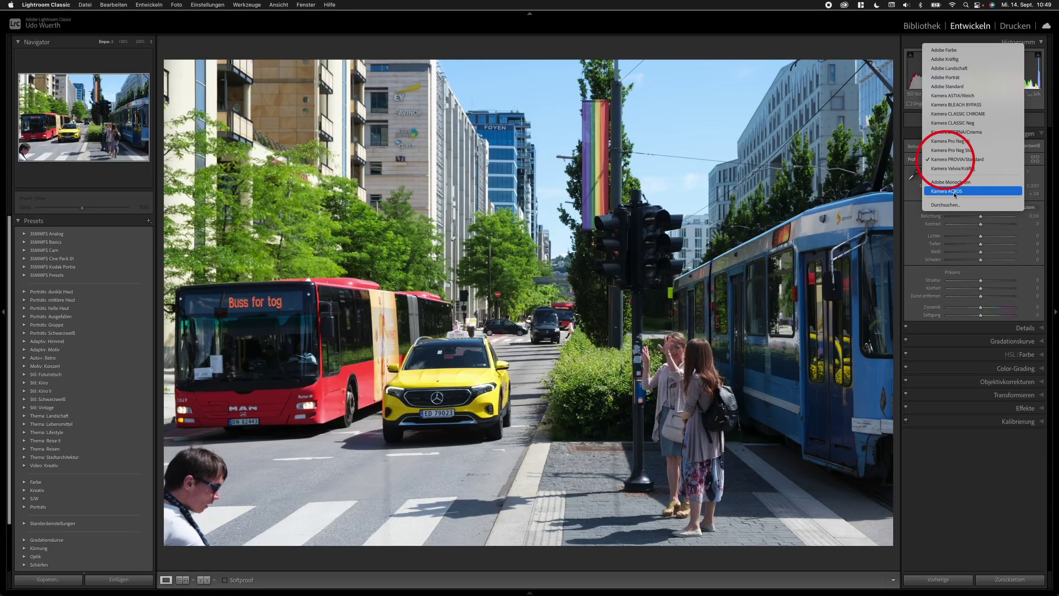
left_click(954, 191)
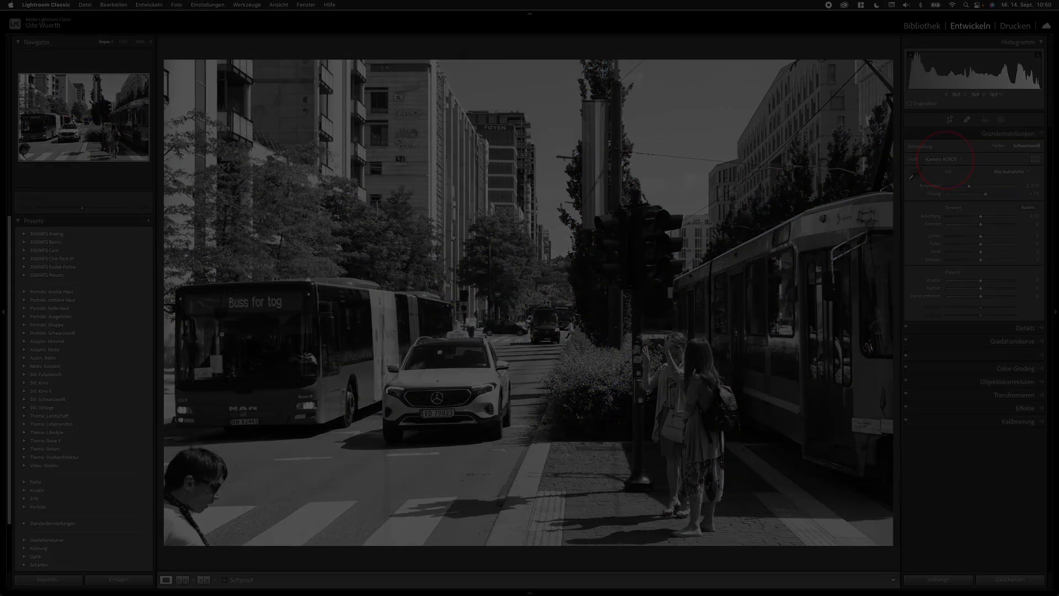
left_click(148, 221)
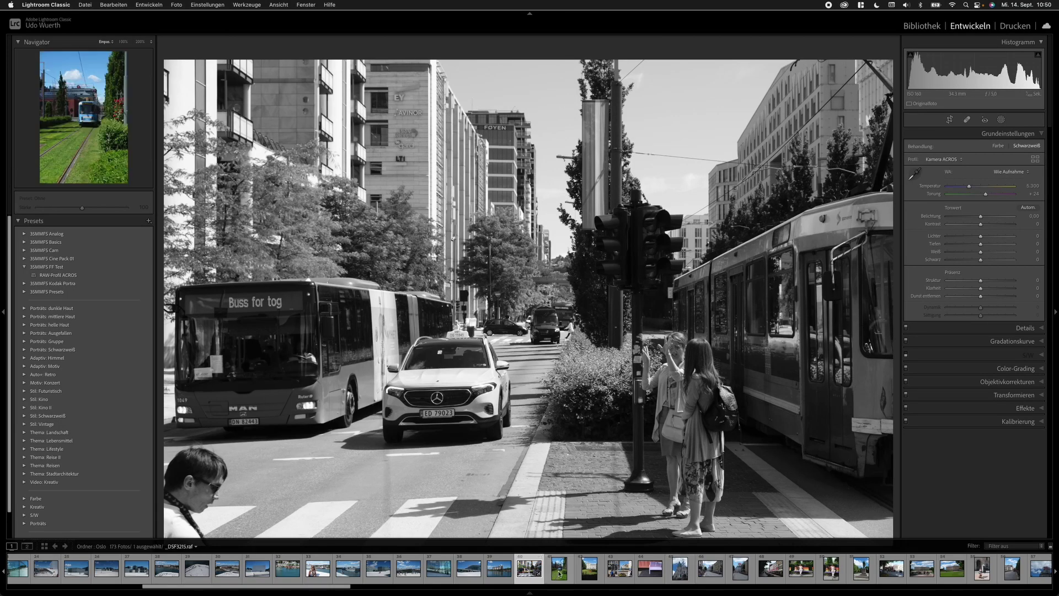
left_click(559, 574)
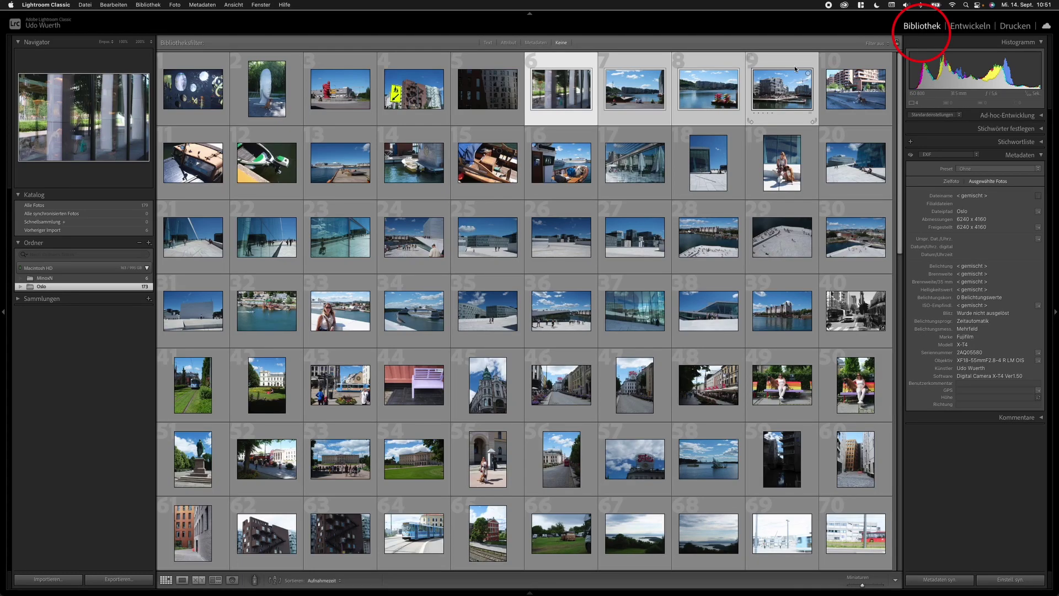
Apply the RAW-Profil ACROS saved preset to the selected photos via Quick Develop.
left_click(1041, 115)
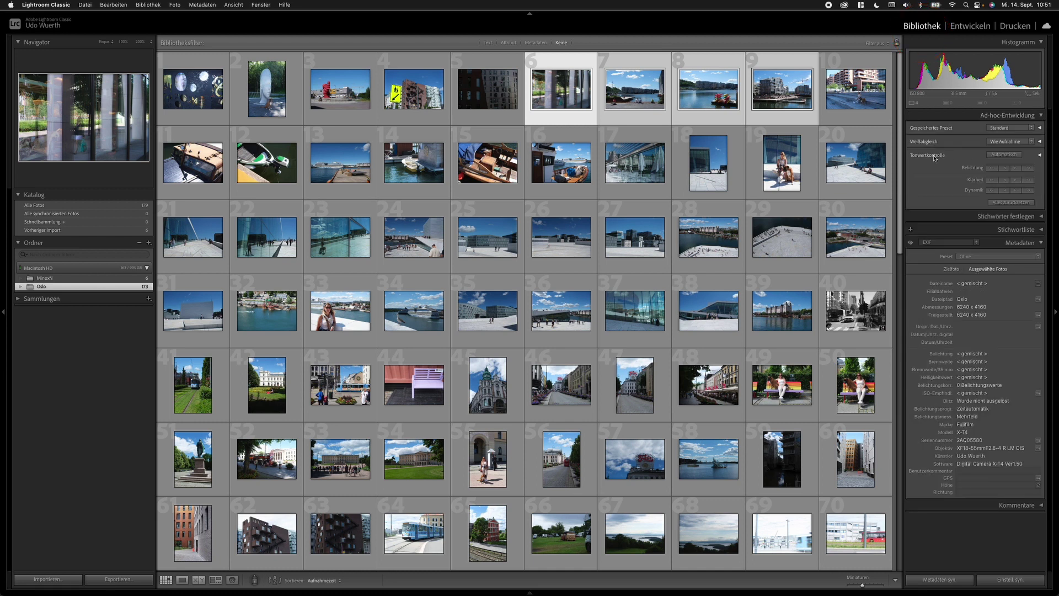
left_click(1032, 129)
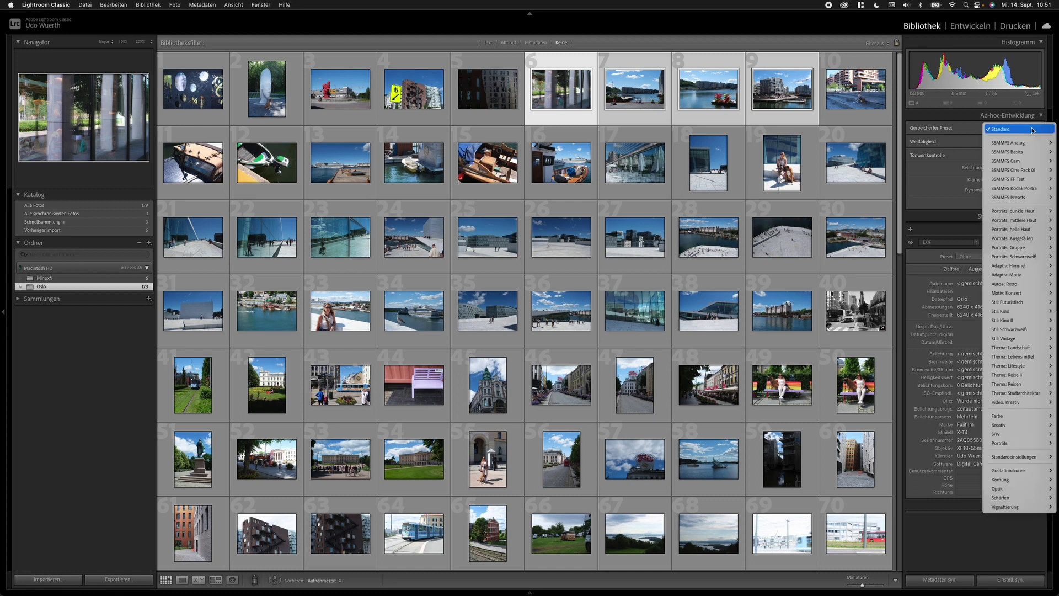
mouse_move(1019, 179)
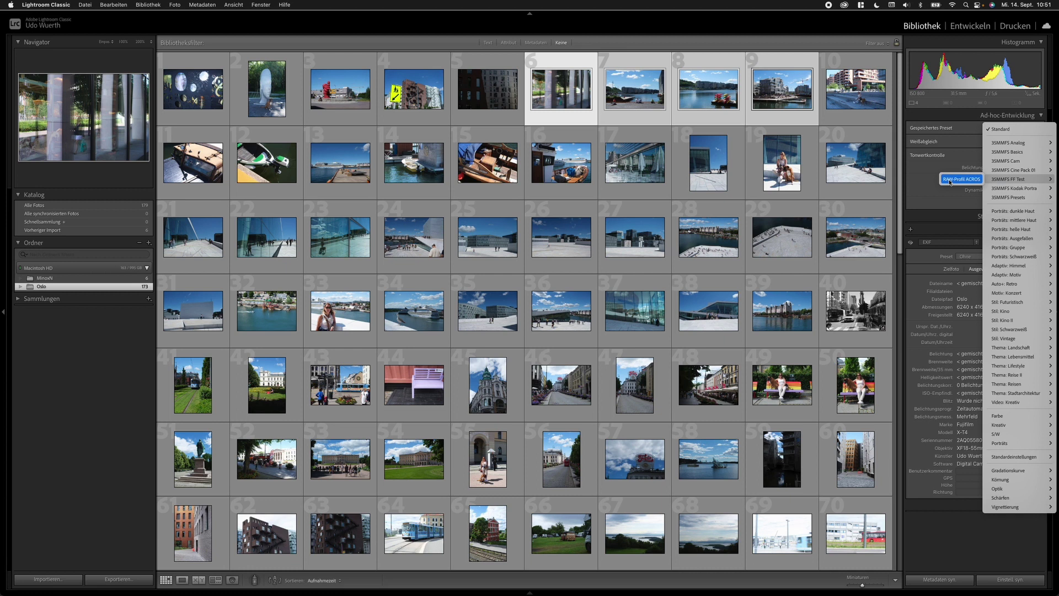
left_click(949, 181)
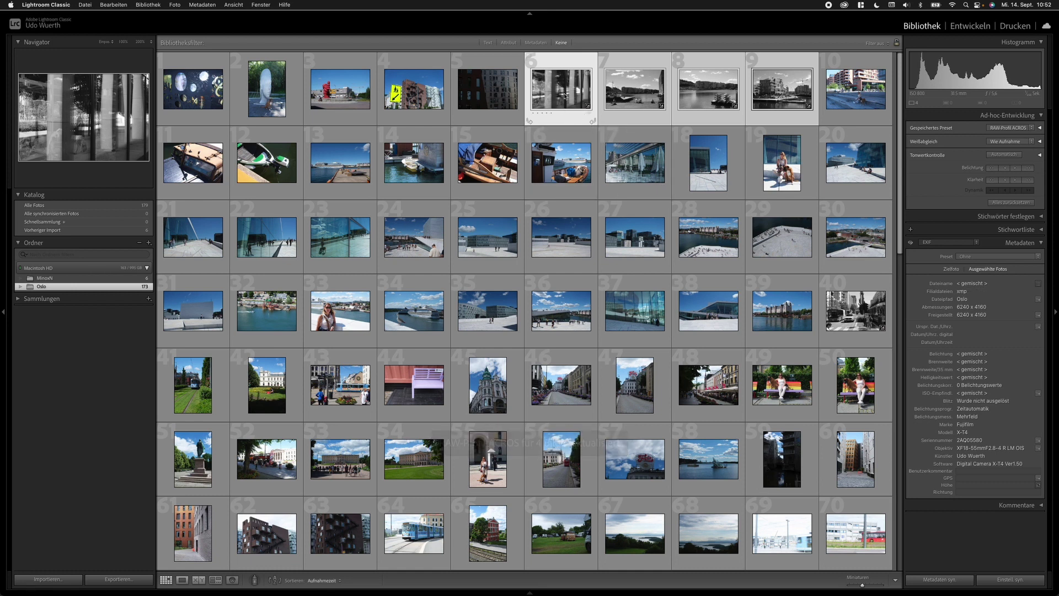
View photo 6 full-size in Loupe, then step through the harbour and kayak-dock photos.
double_click(563, 95)
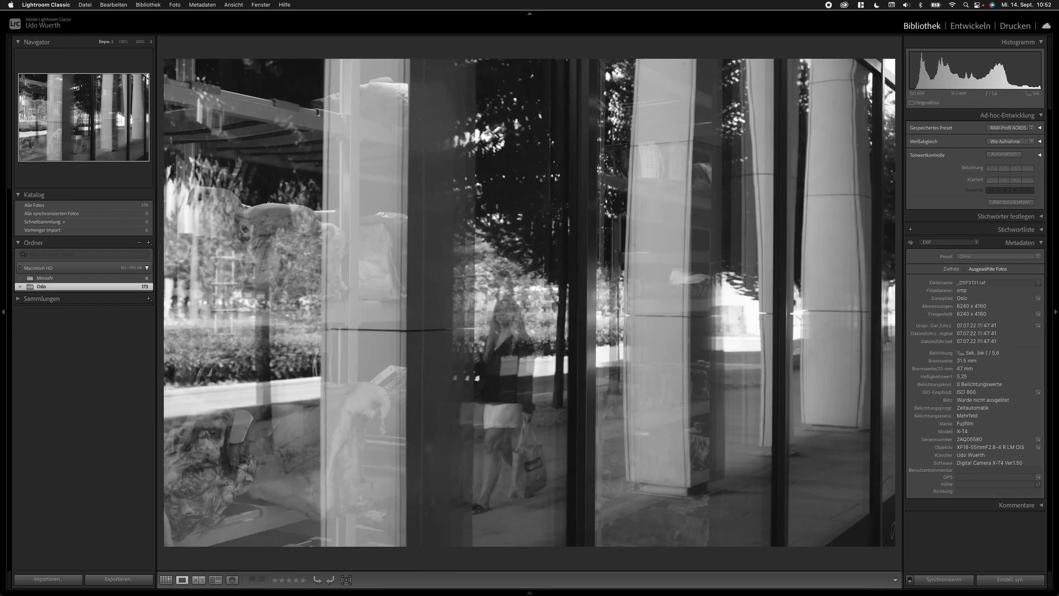
key("Right")
key("Right")
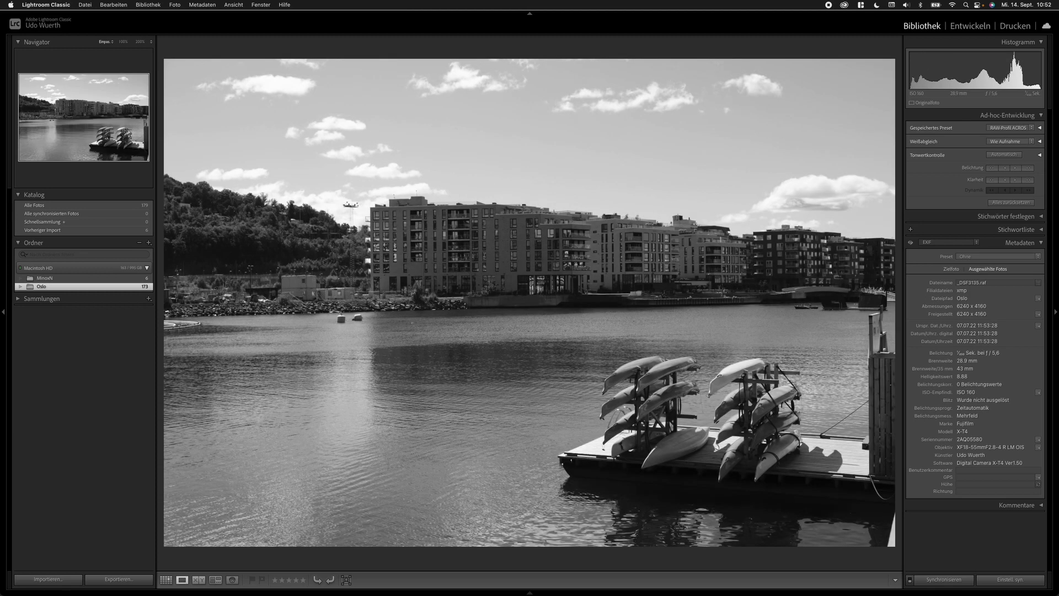
key("Right")
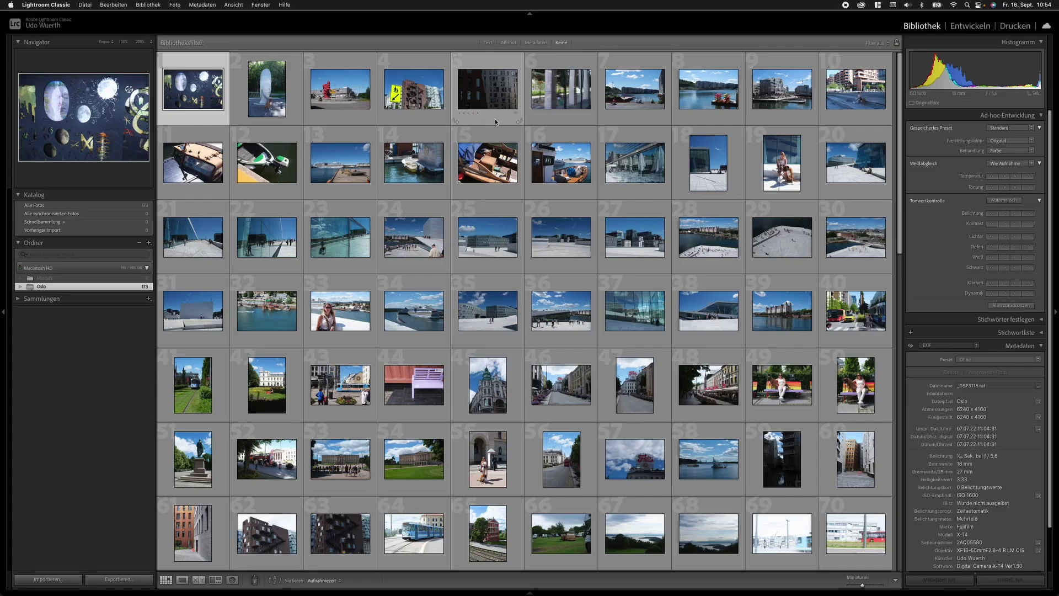
left_click(200, 120)
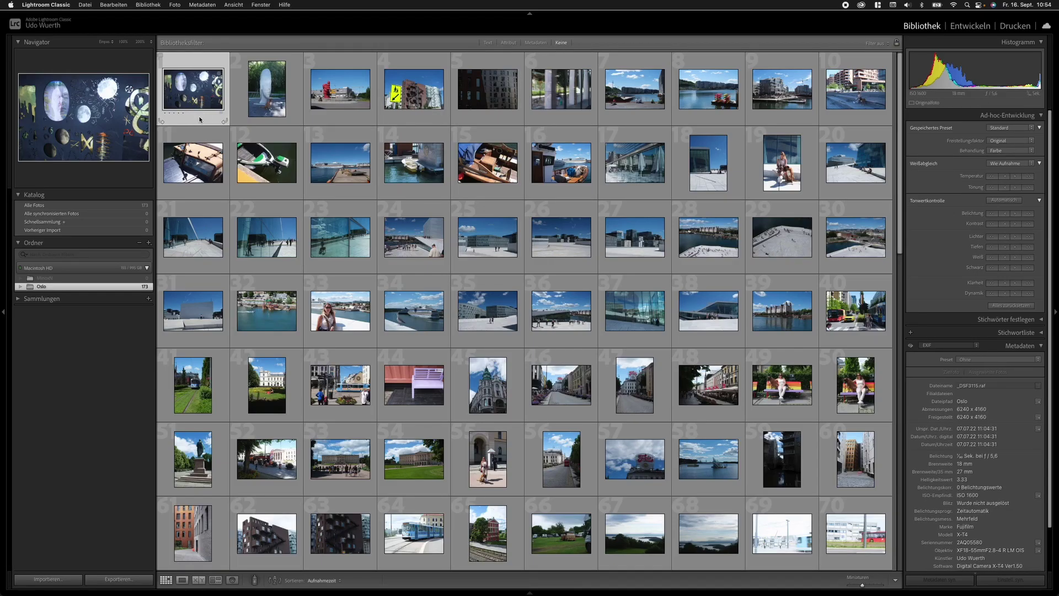
key("super+a")
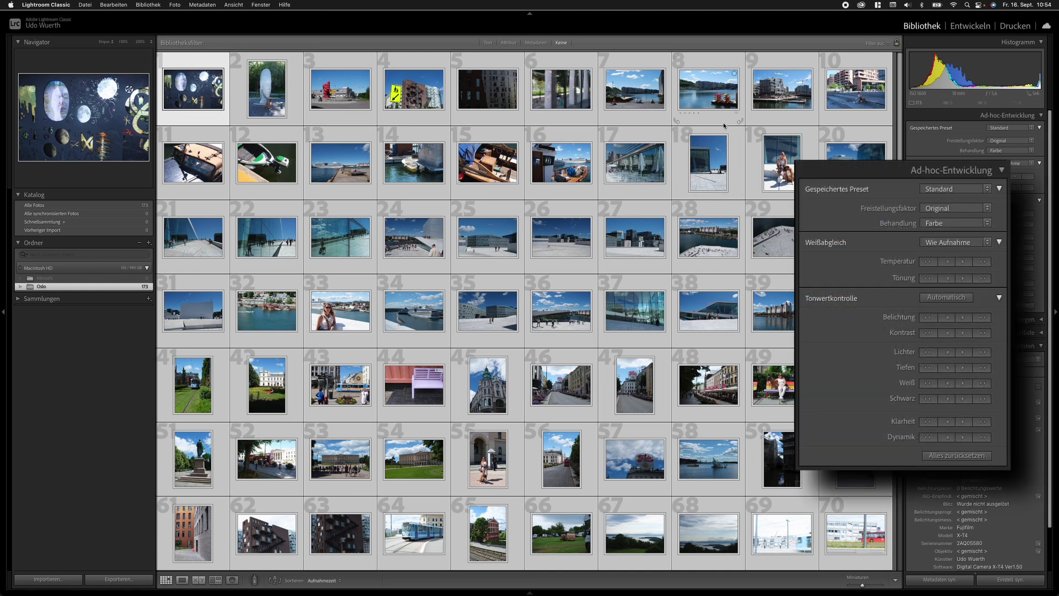
left_click(946, 298)
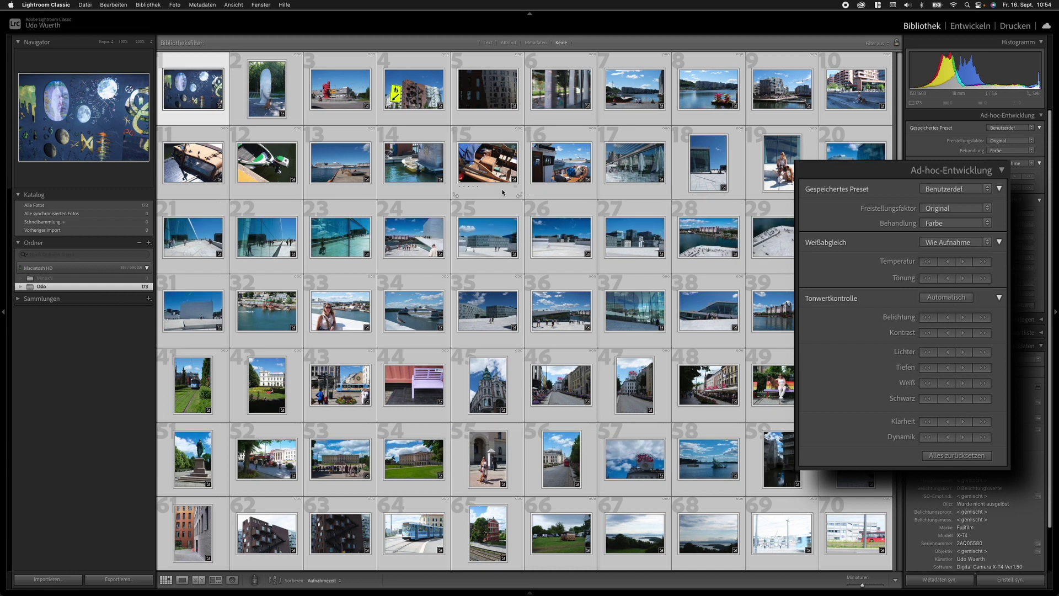
left_click(711, 88)
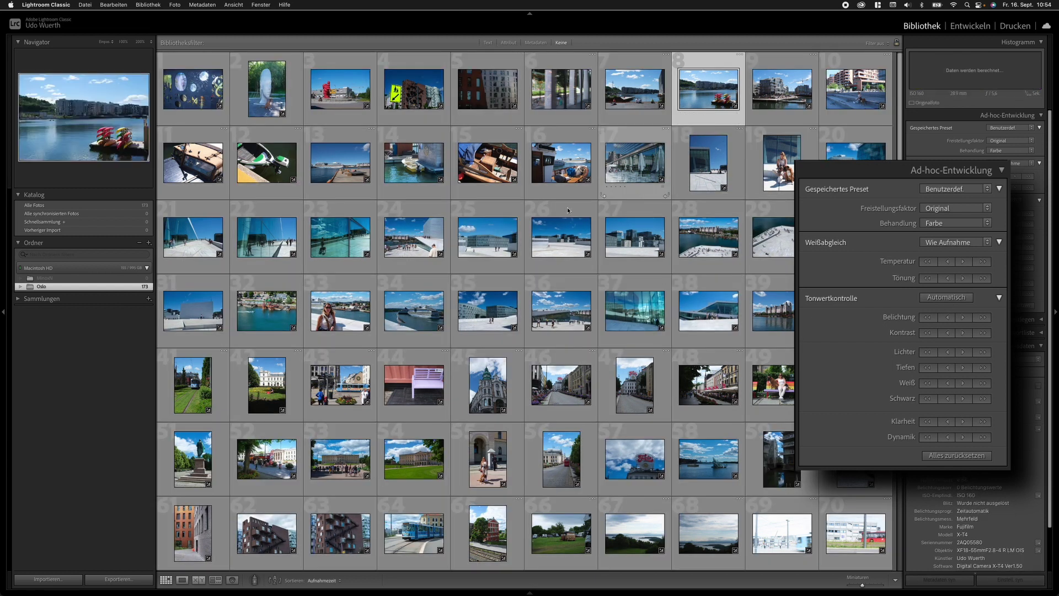
left_click(282, 298)
key("d")
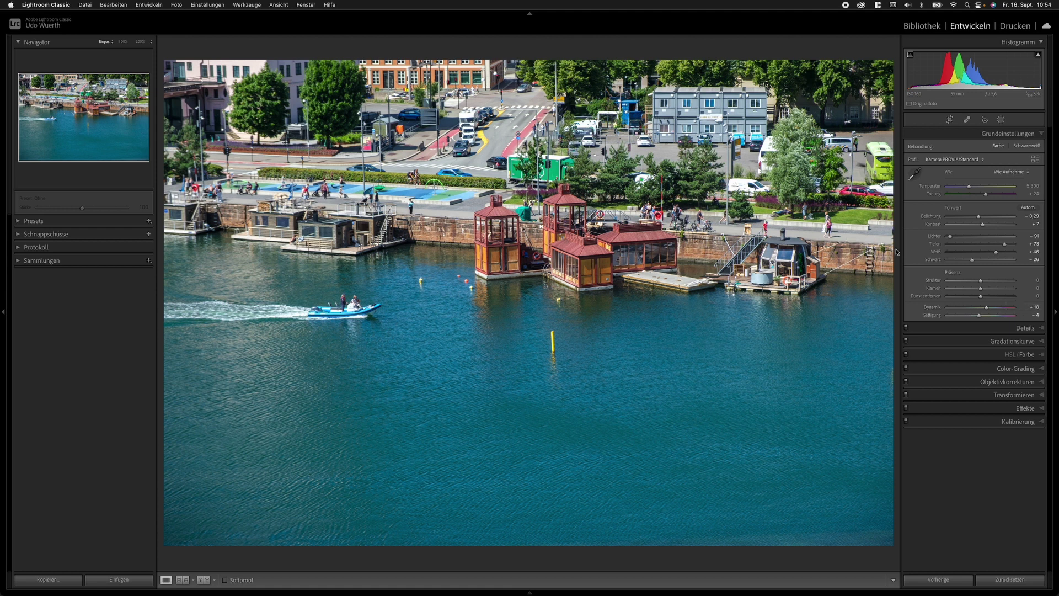
key("Right")
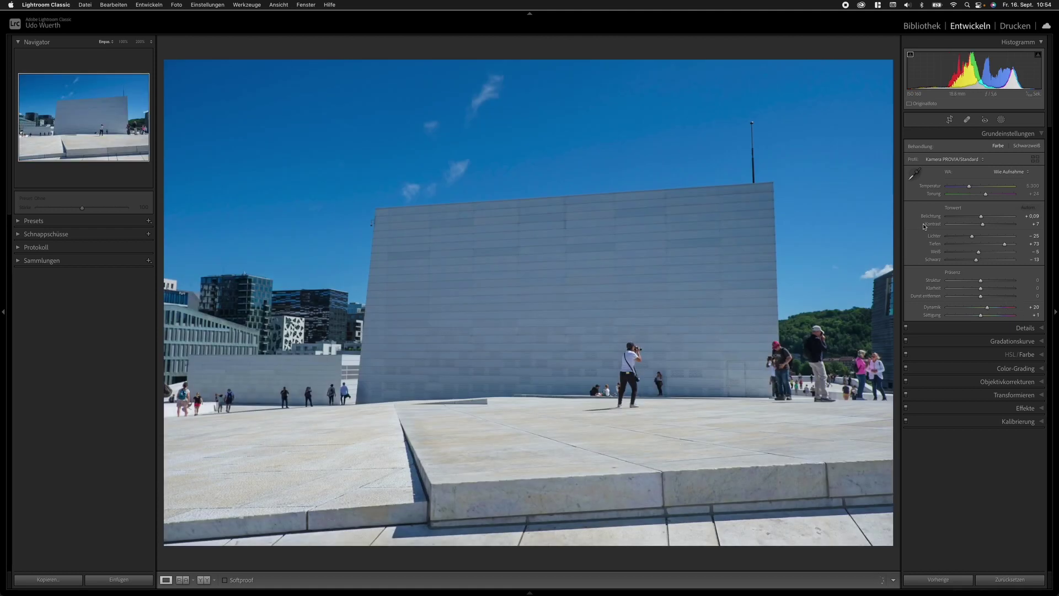
key("Right")
key("Right")
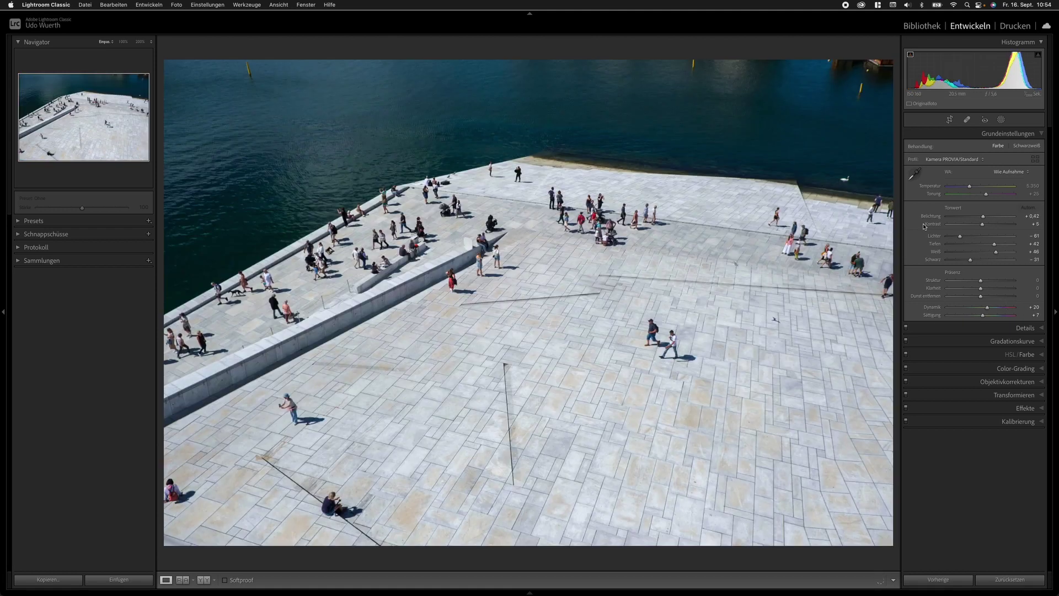
key("Right")
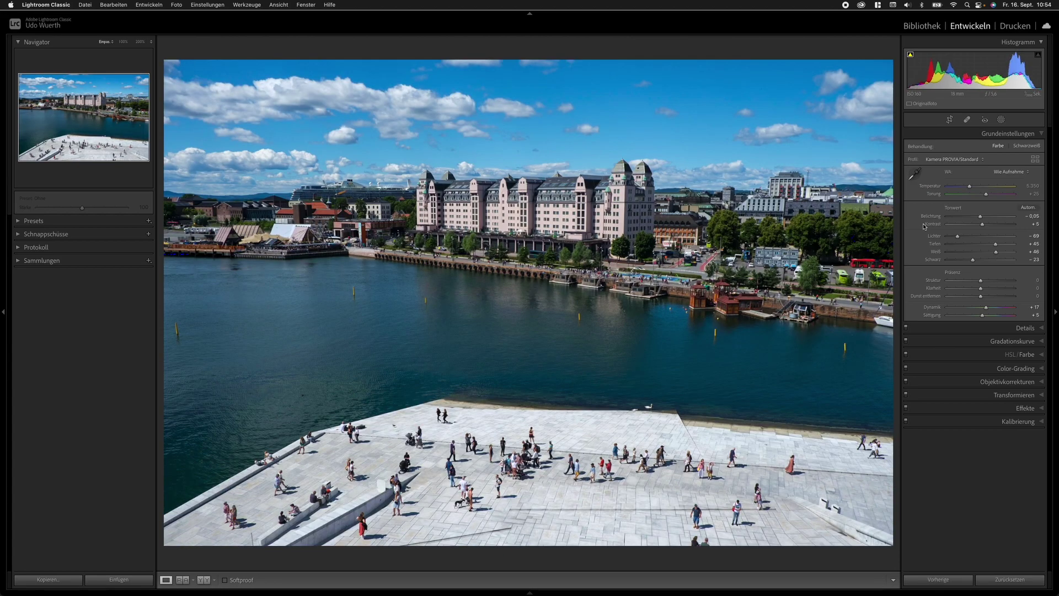
key("Right")
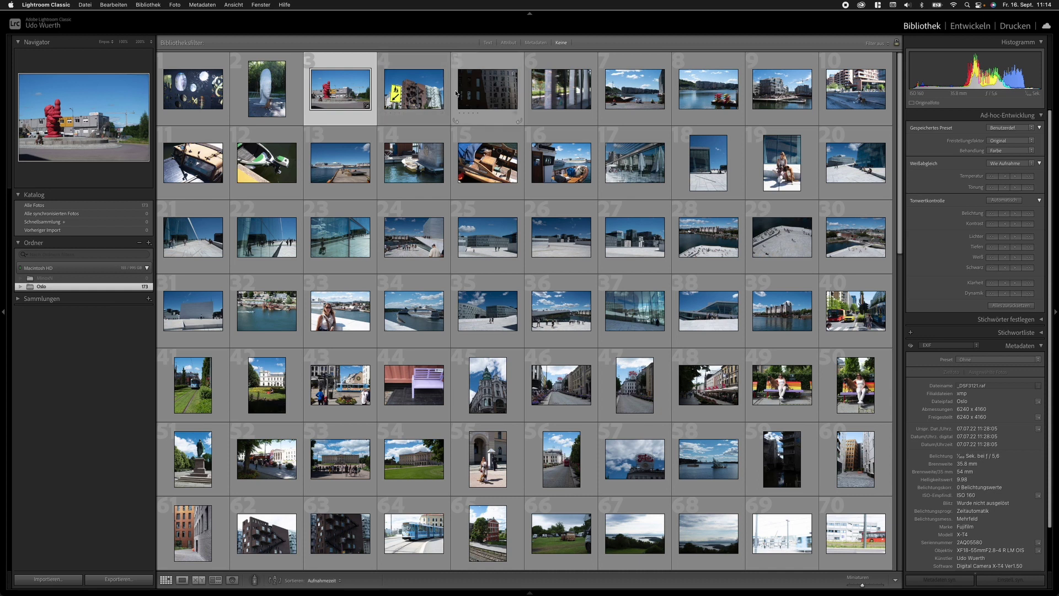
Sync develop settings across photos 3 to 9.
key("shift+Right")
key("shift+Right")
key("shift+Right")
key("shift+Right")
key("shift+Right")
key("shift+Right")
right_click(331, 92)
mouse_move(372, 294)
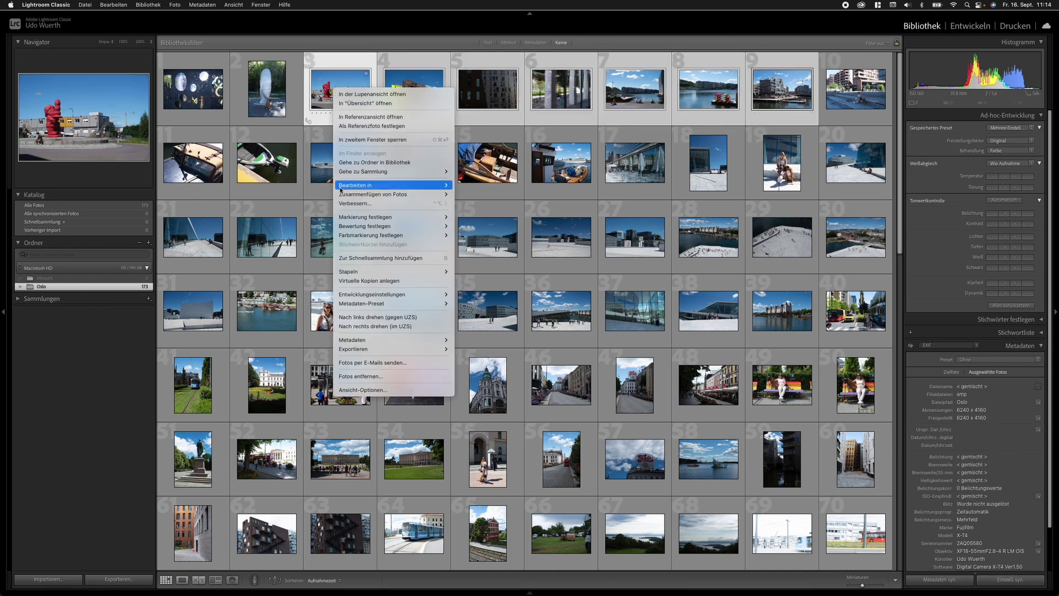
left_click(528, 346)
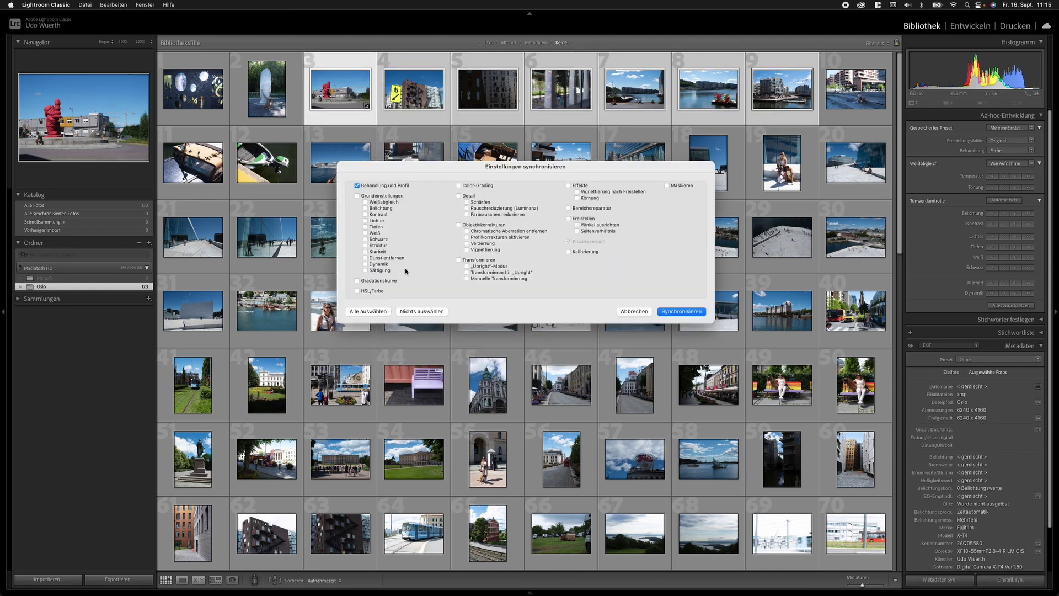
key("Return")
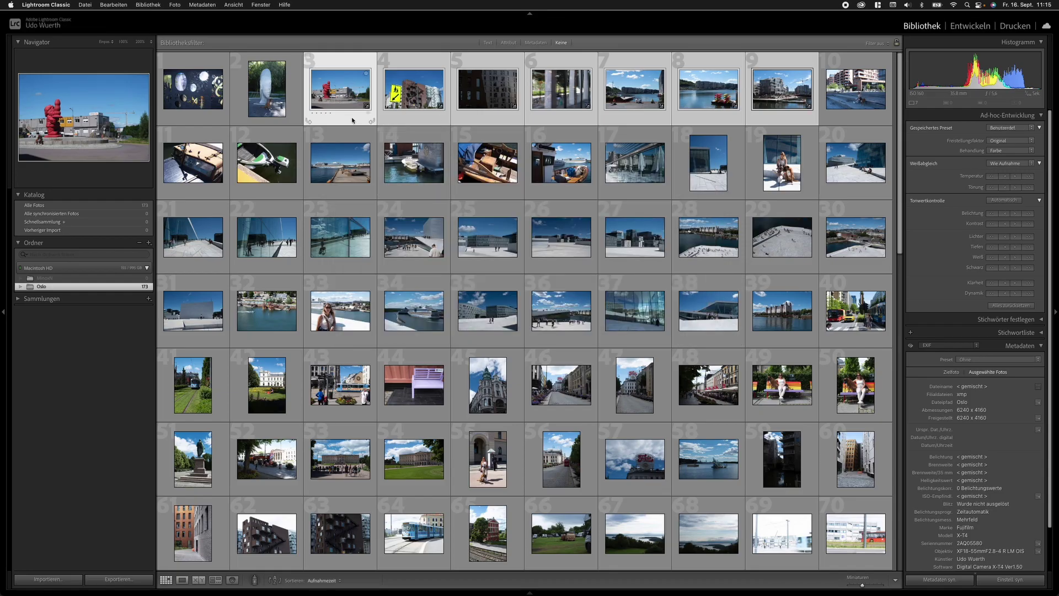
Give the red statue photo the Kamera PROVIA/Standard profile in Develop.
left_click(413, 88)
key("d")
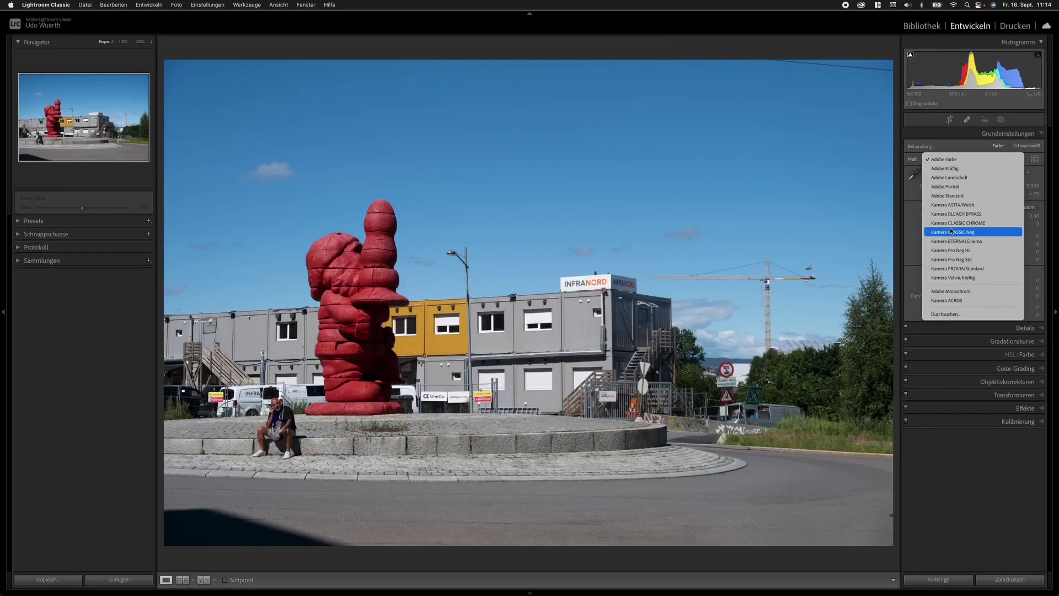
left_click(960, 269)
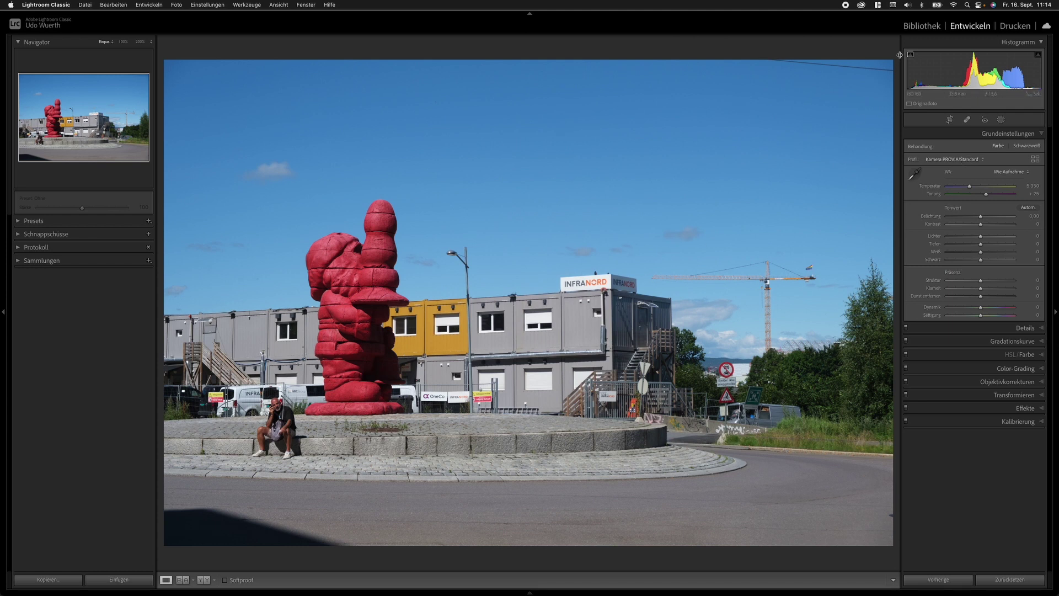
left_click(920, 26)
mouse_move(414, 89)
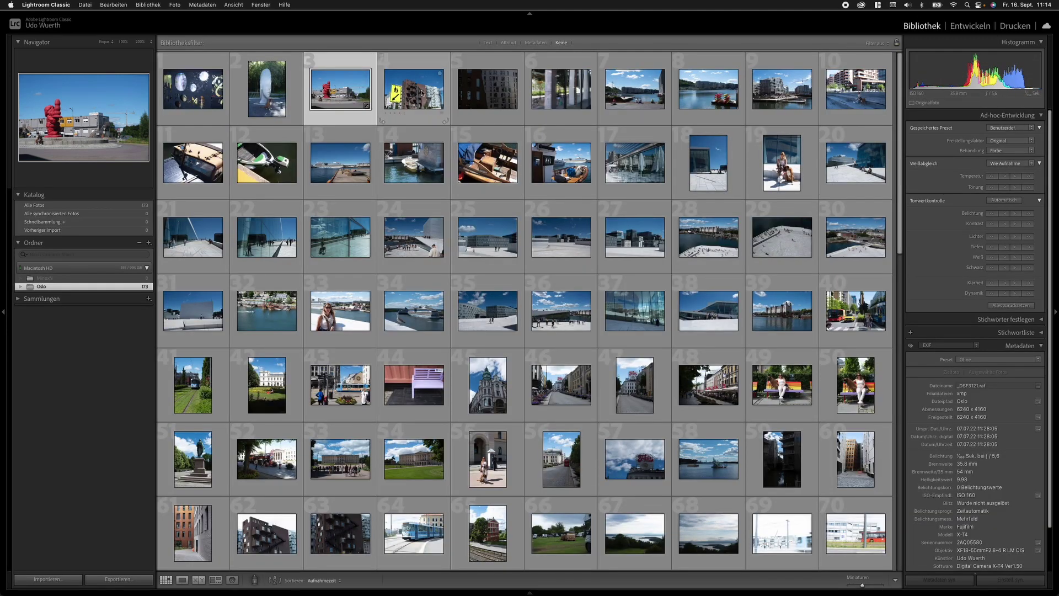
Sync Treatment & Profile from the statue to the rest of the row.
mouse_move(340, 89)
left_click_drag(419, 118, 783, 120)
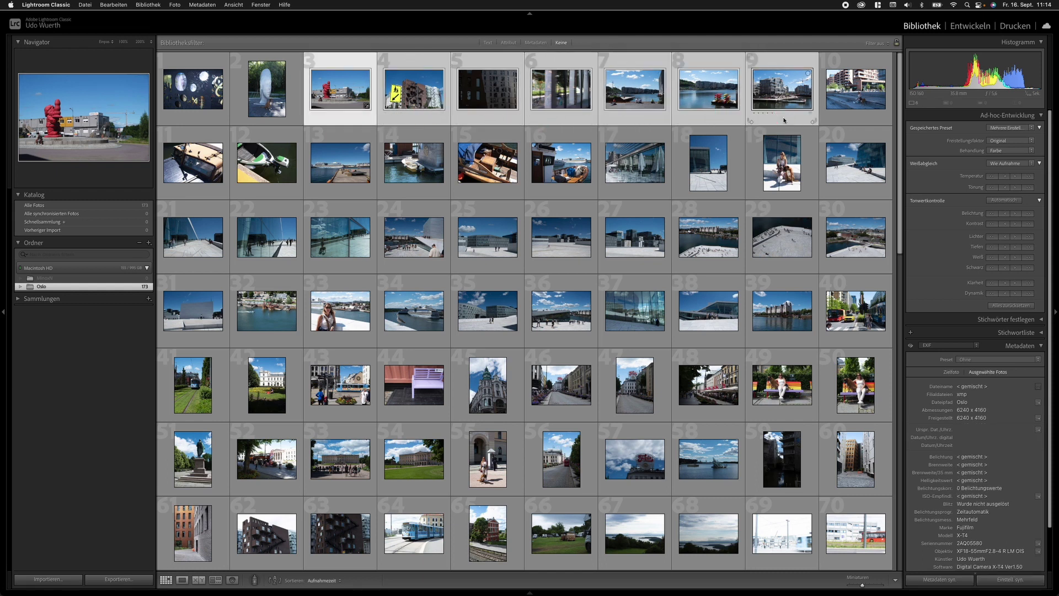
right_click(333, 91)
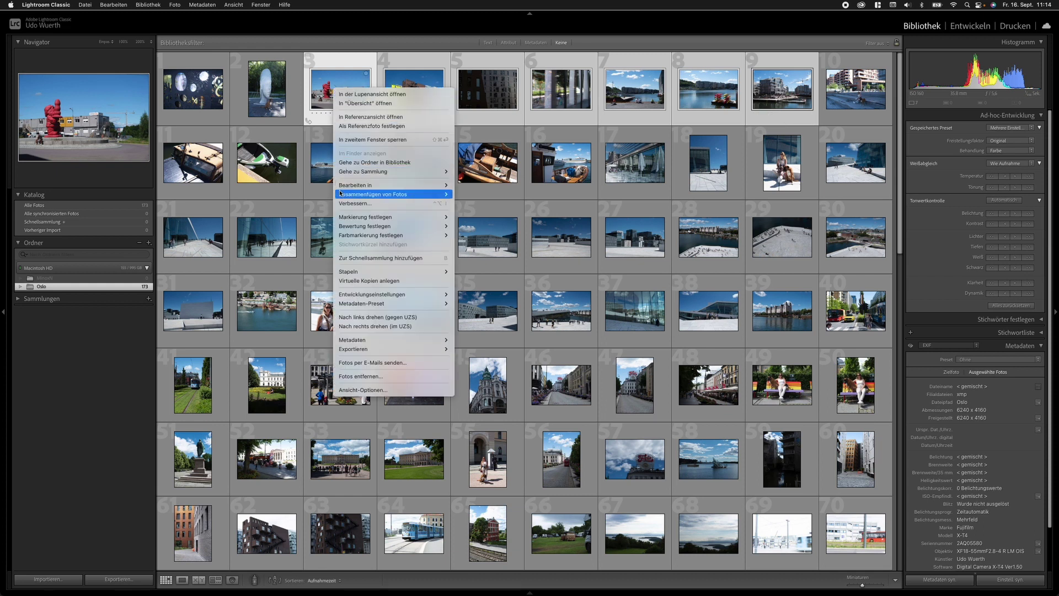
mouse_move(373, 293)
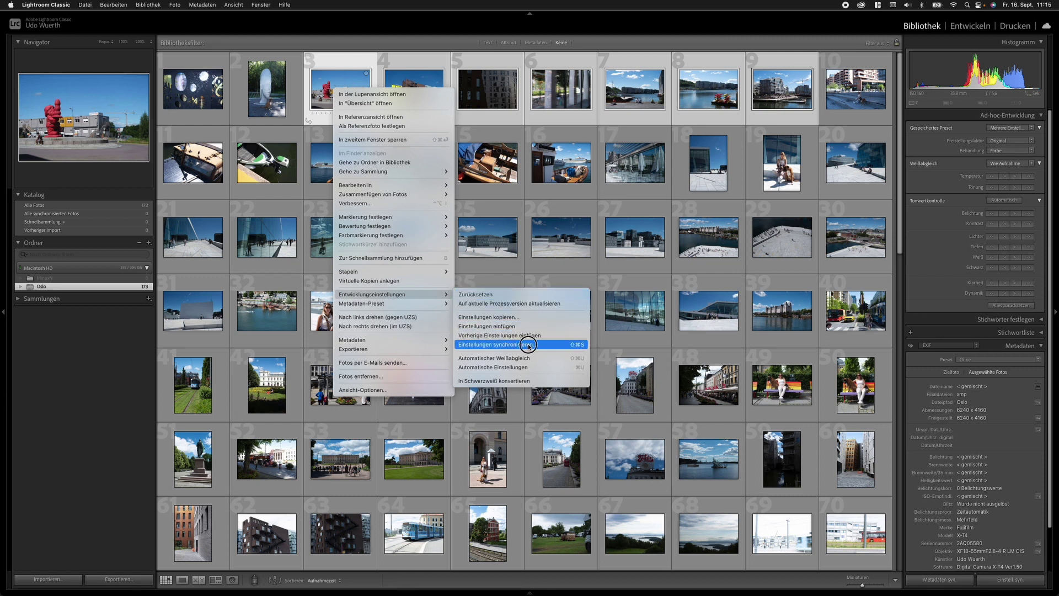
left_click(528, 346)
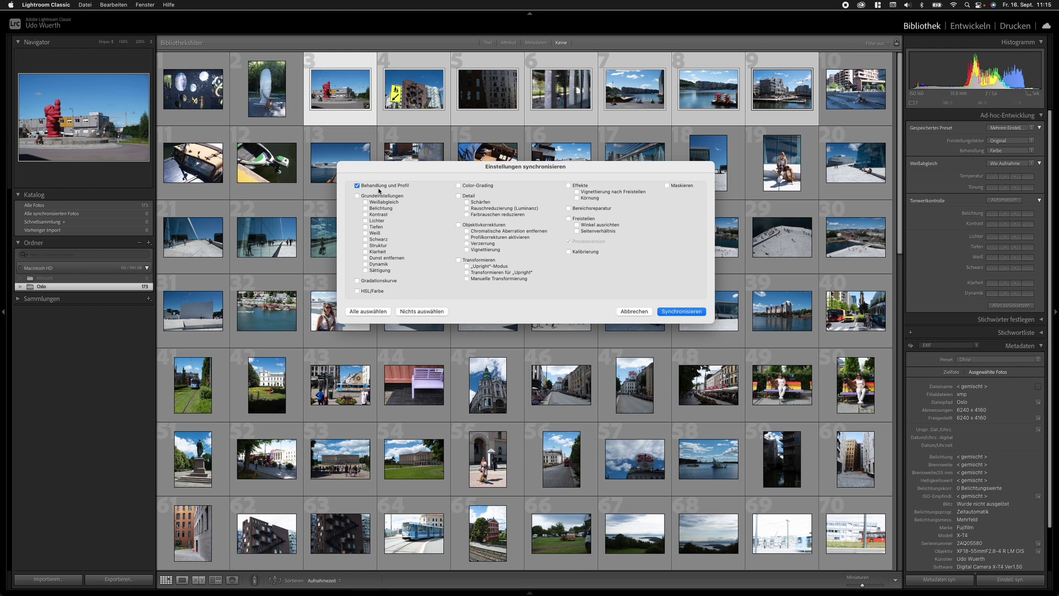
left_click(677, 312)
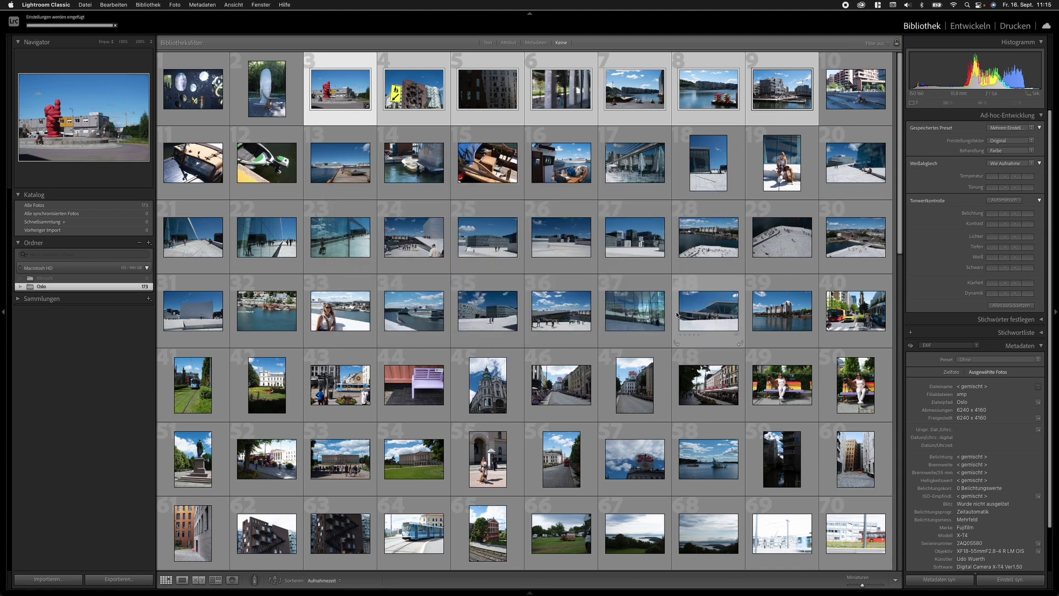
Select the yellow-sign photo and open it in Develop.
left_click(354, 118)
left_click(411, 121)
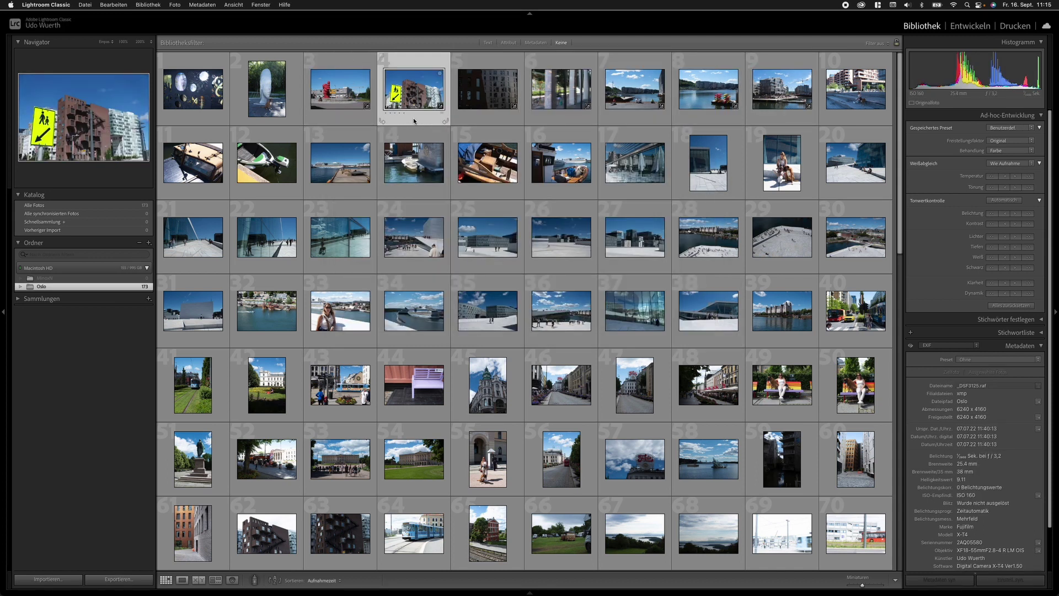
left_click(970, 26)
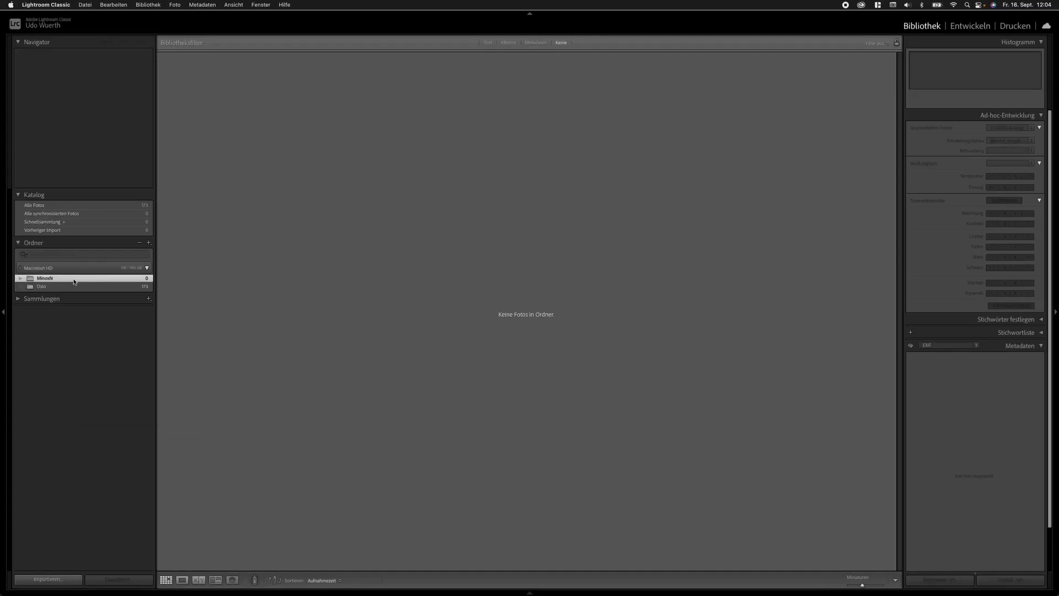
Start an import into the MinoxN folder, choosing MinoxN as the source folder.
right_click(75, 279)
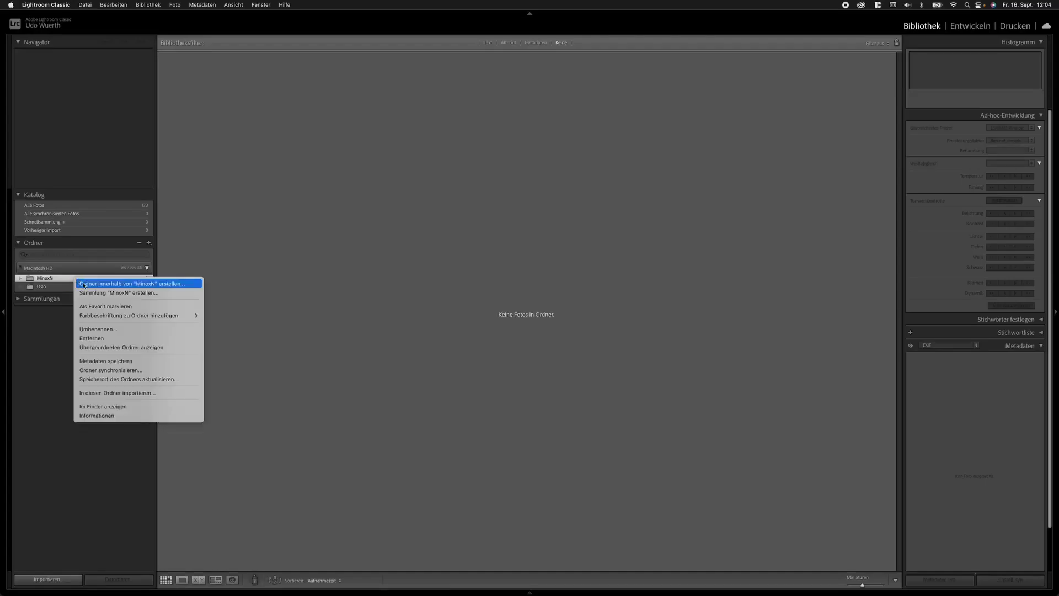
left_click(117, 392)
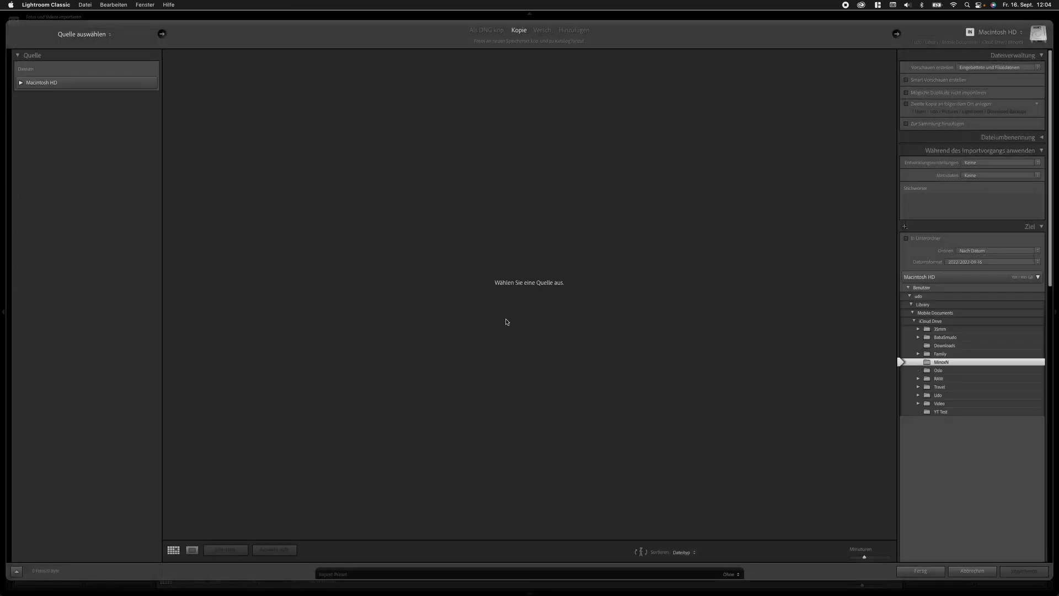
left_click(109, 38)
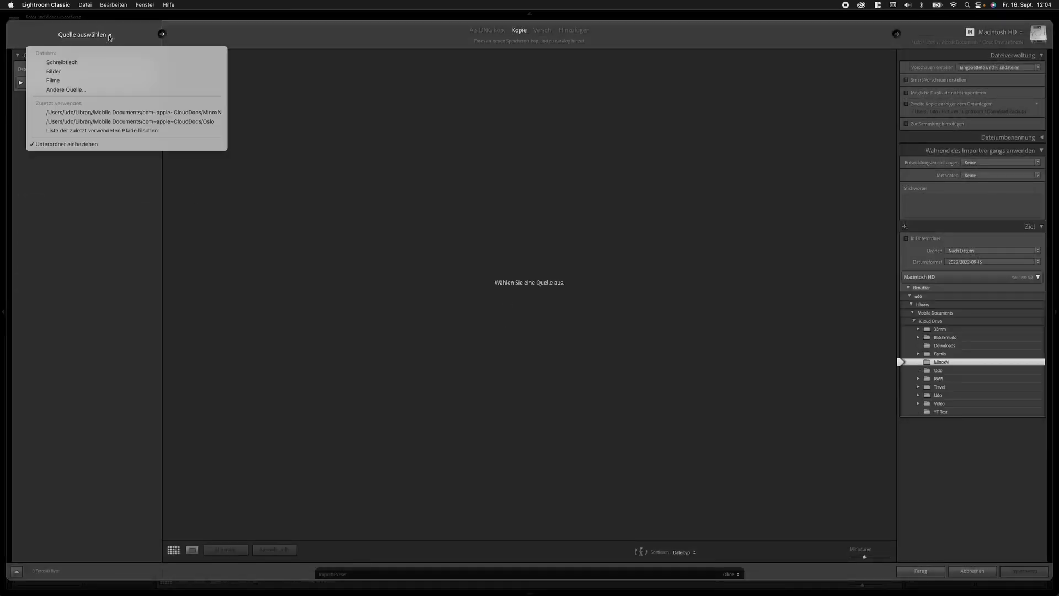
left_click(618, 224)
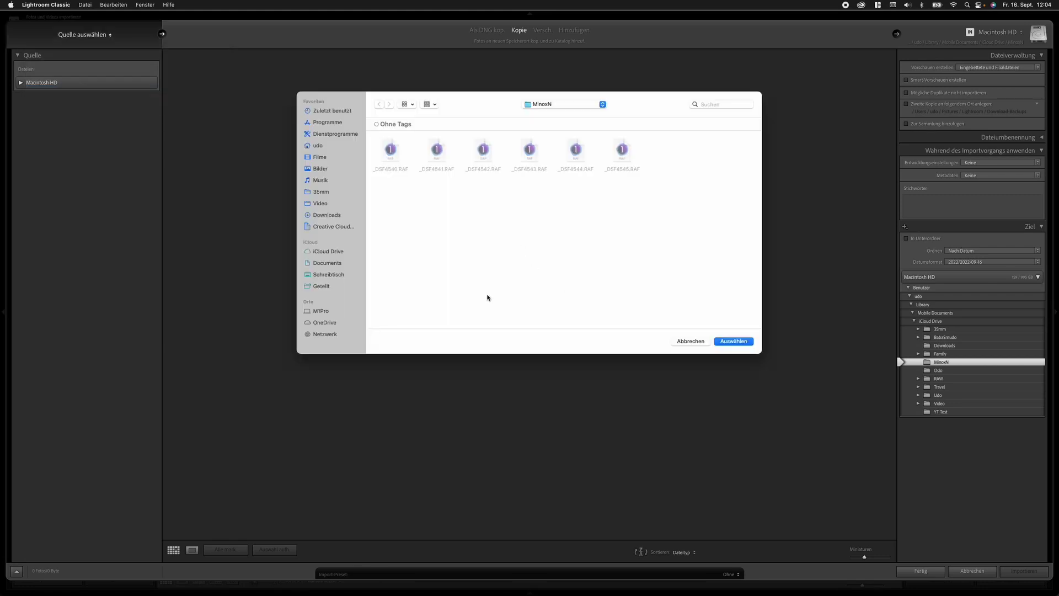
left_click_drag(399, 194, 672, 203)
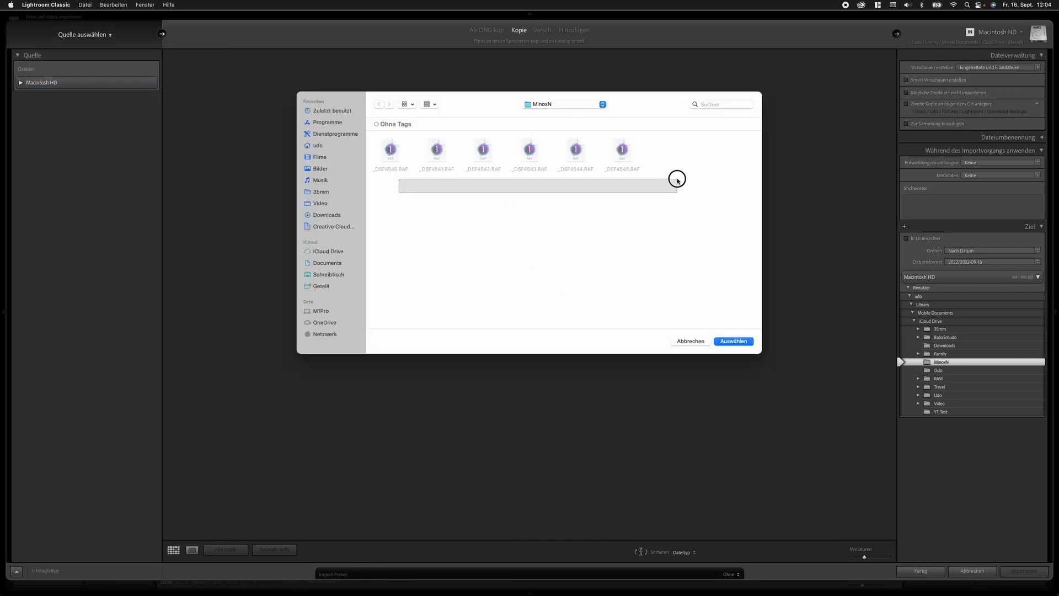
left_click(734, 341)
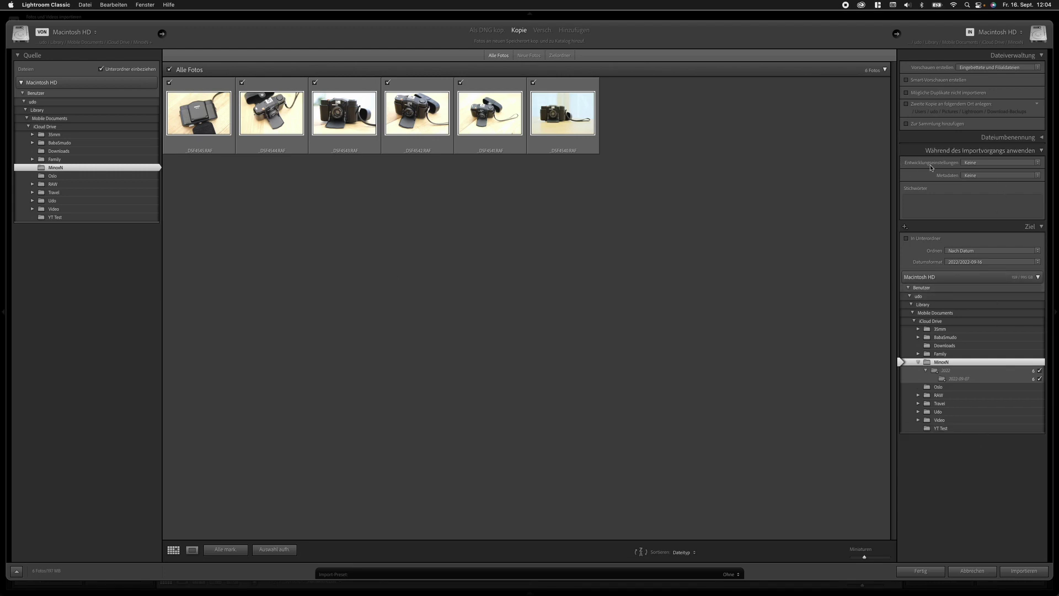
Set import Develop Settings to Camera Settings and import the six Minox photos.
left_click(1038, 165)
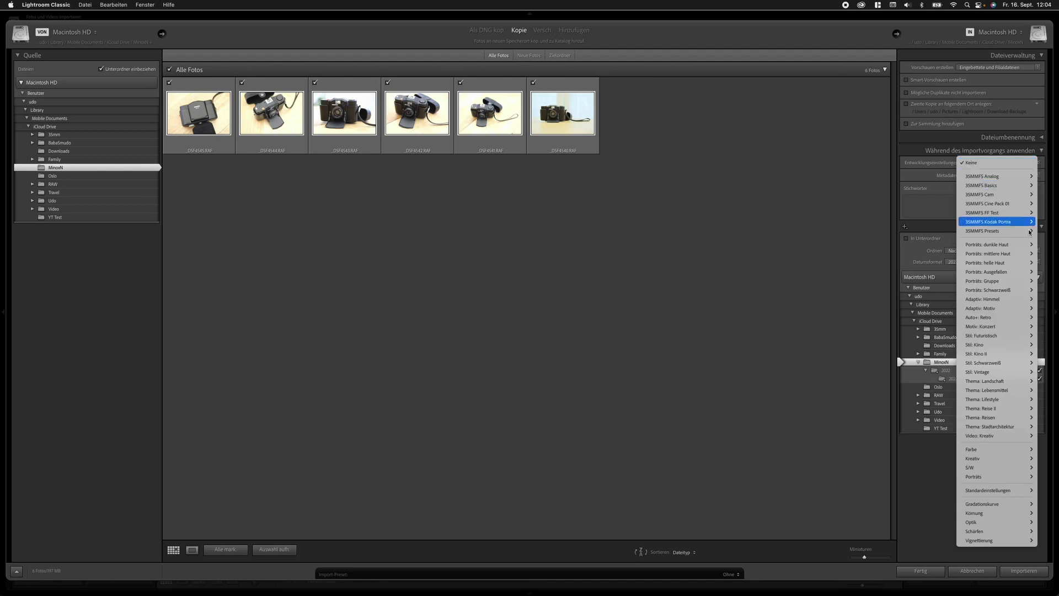
mouse_move(988, 490)
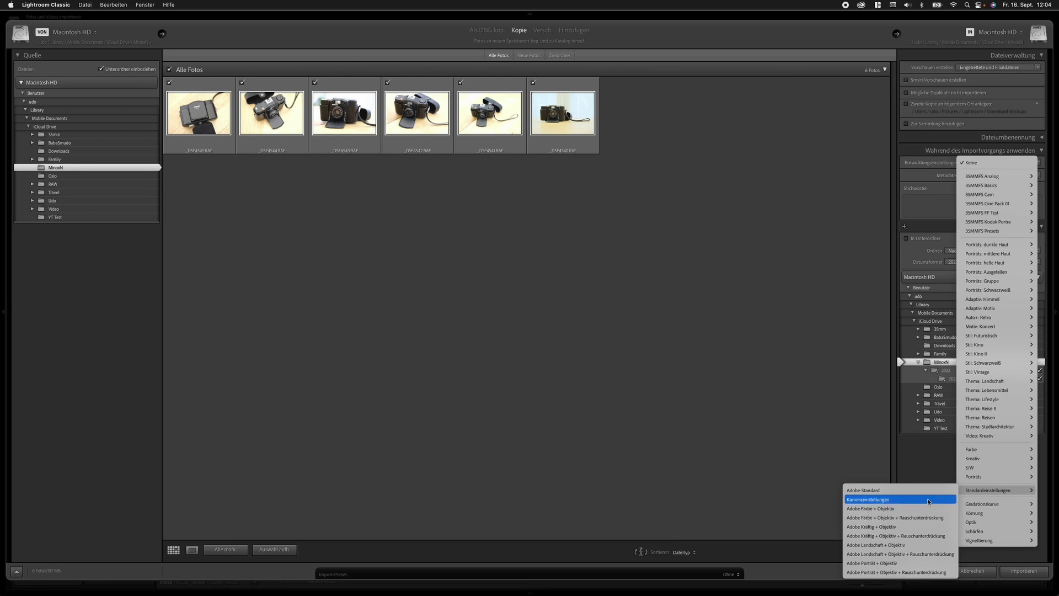
left_click(868, 499)
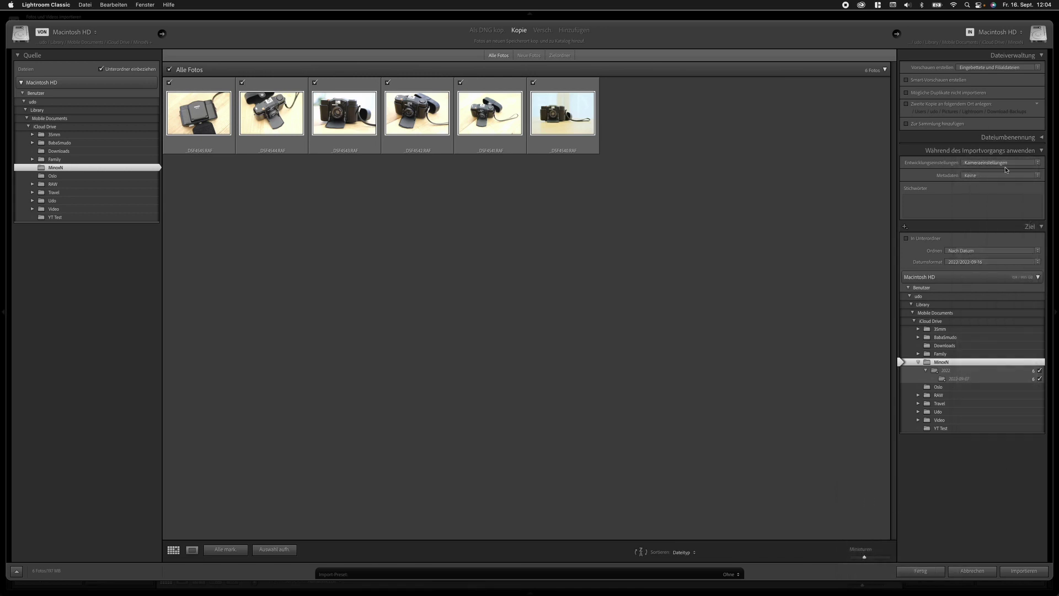
left_click(1014, 572)
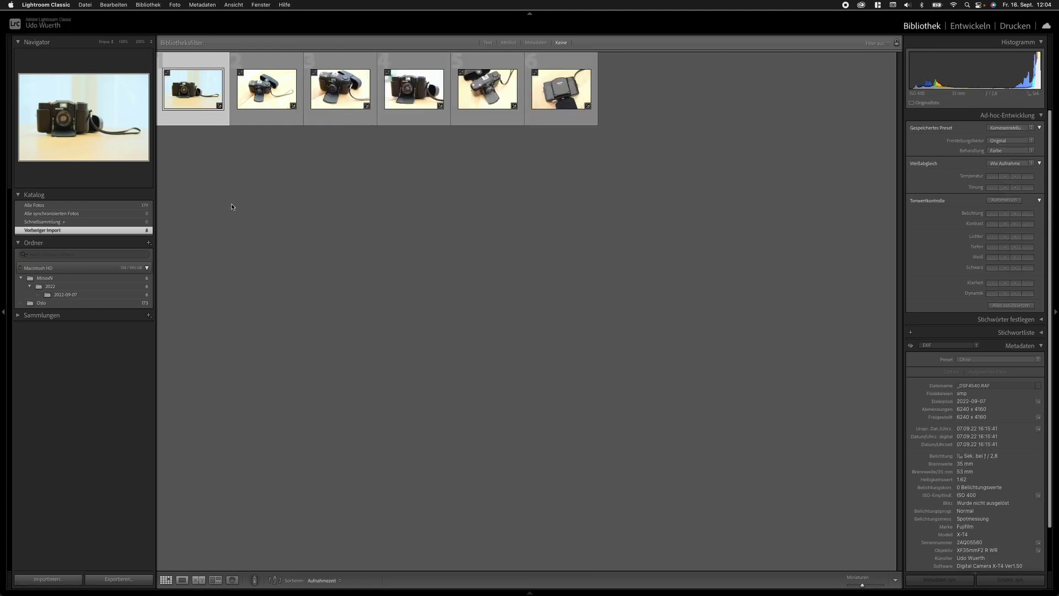
mouse_move(340, 88)
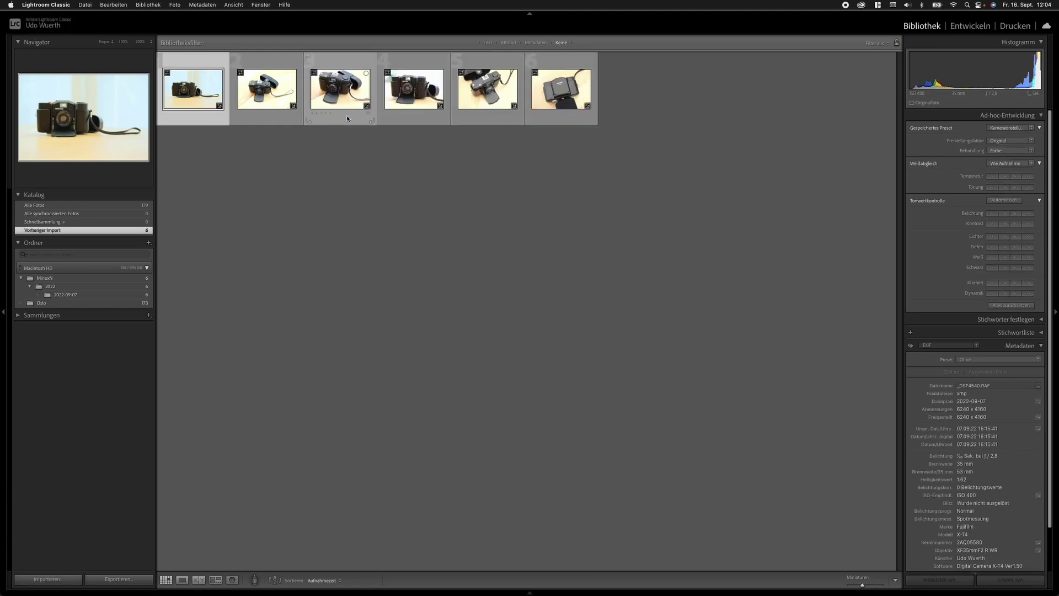
Open the third Minox photo in Develop and confirm its Kamera PROVIA/Standard profile.
left_click(346, 118)
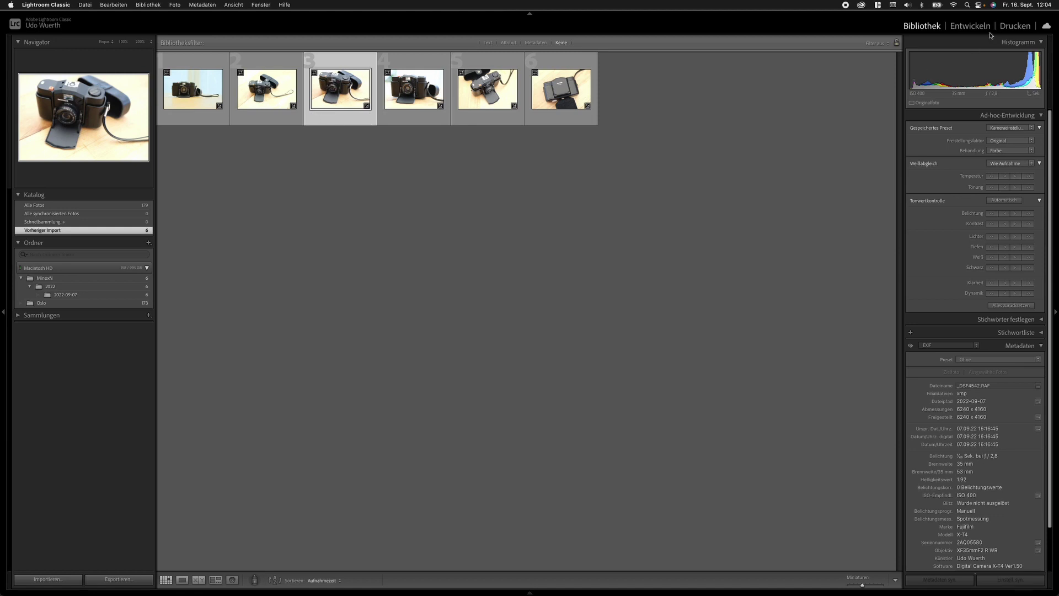
left_click(971, 26)
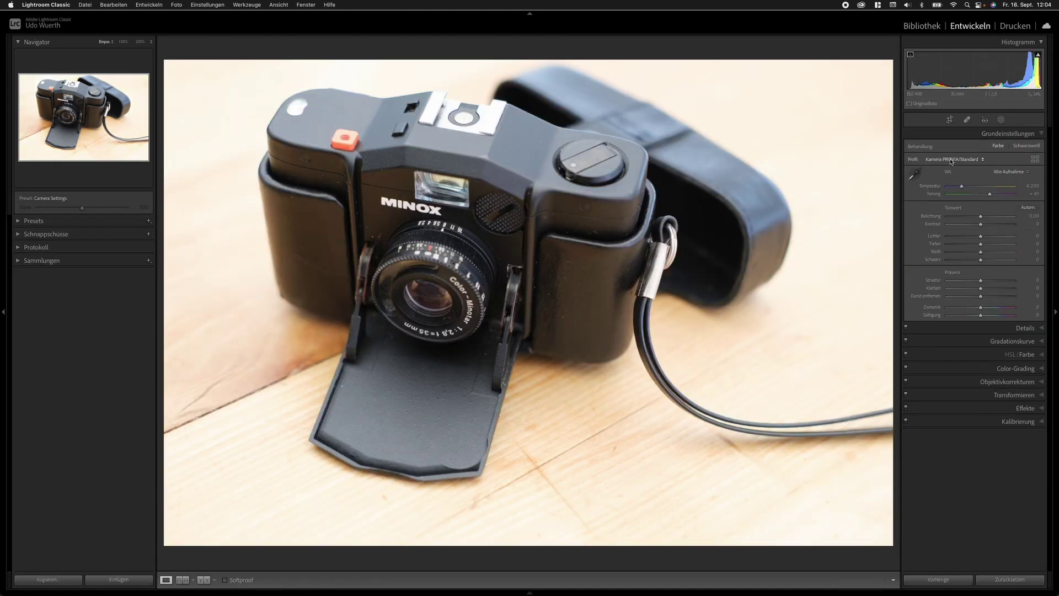
left_click(969, 160)
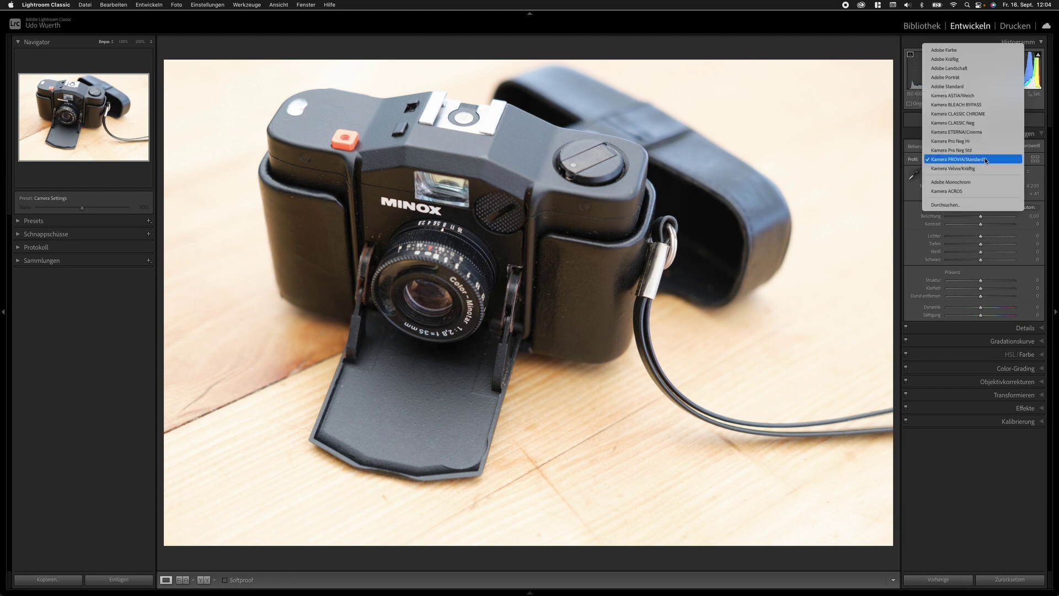
left_click(931, 160)
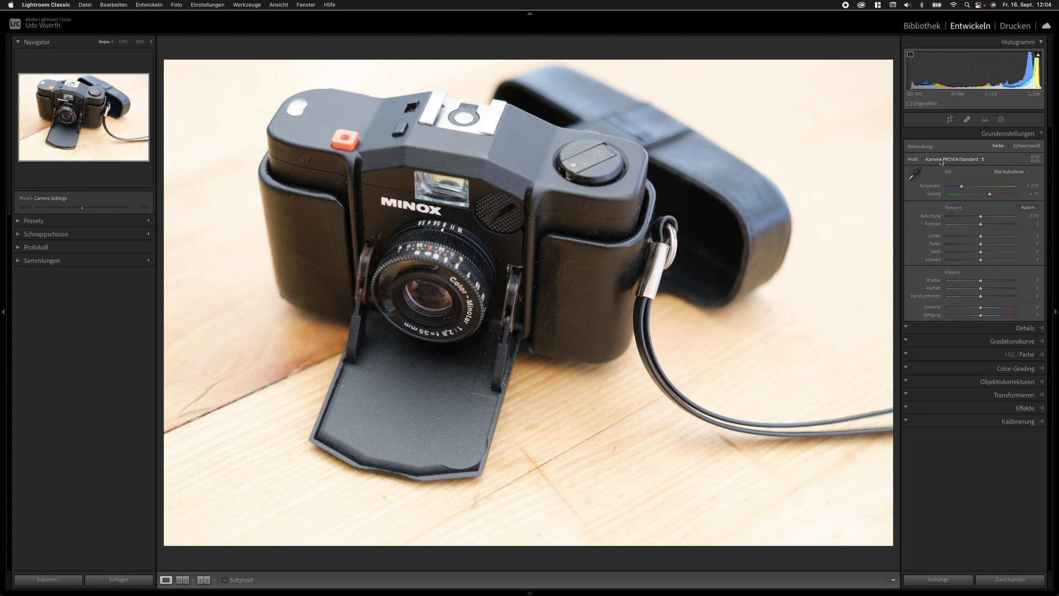
Step through the remaining Minox photos to check their profiles.
key("Right")
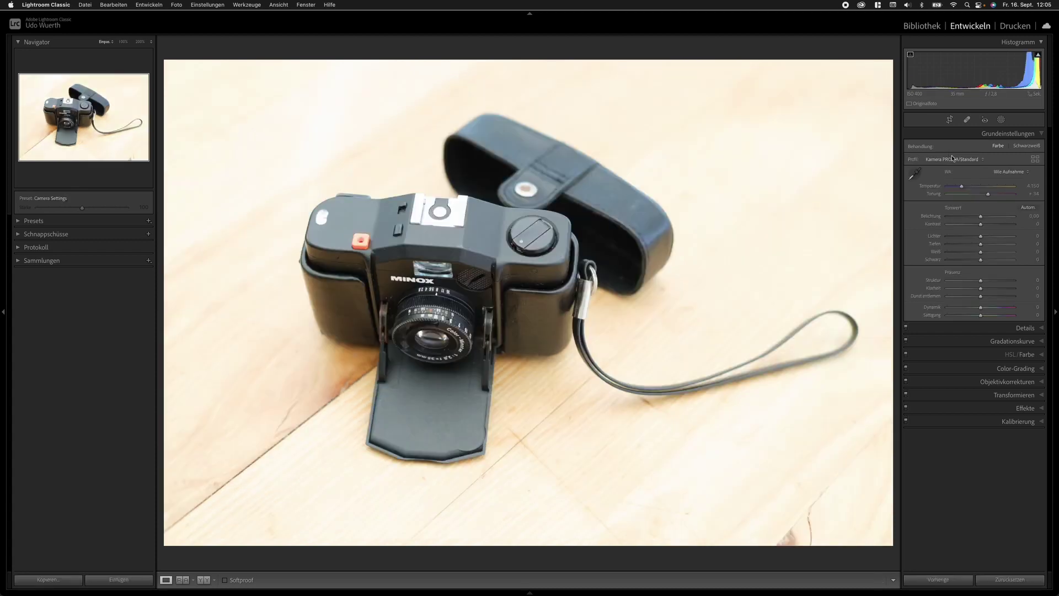
key("Right")
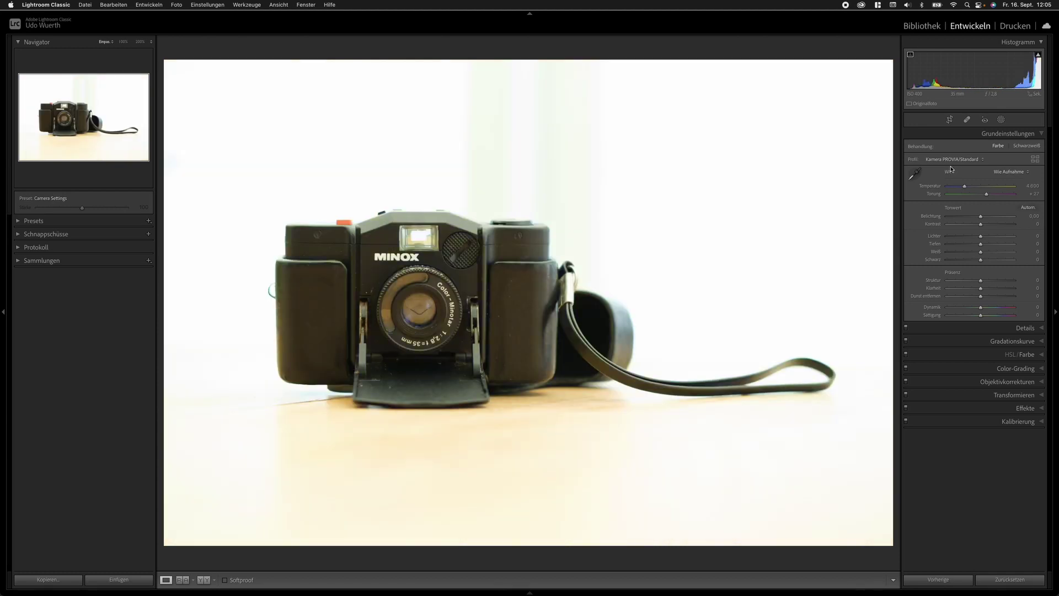
key("Right")
key("Right")
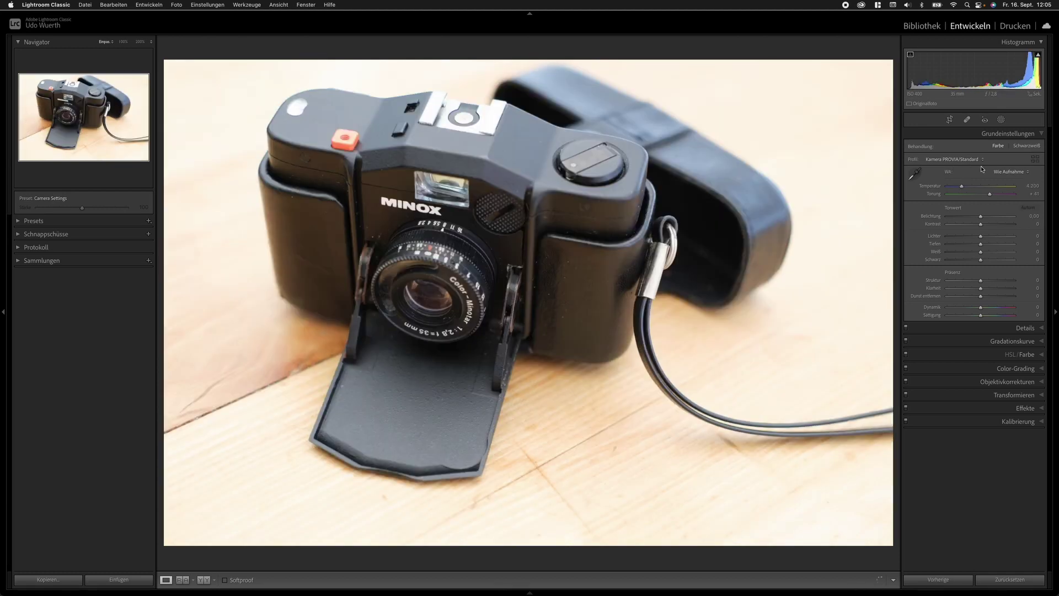
key("Right")
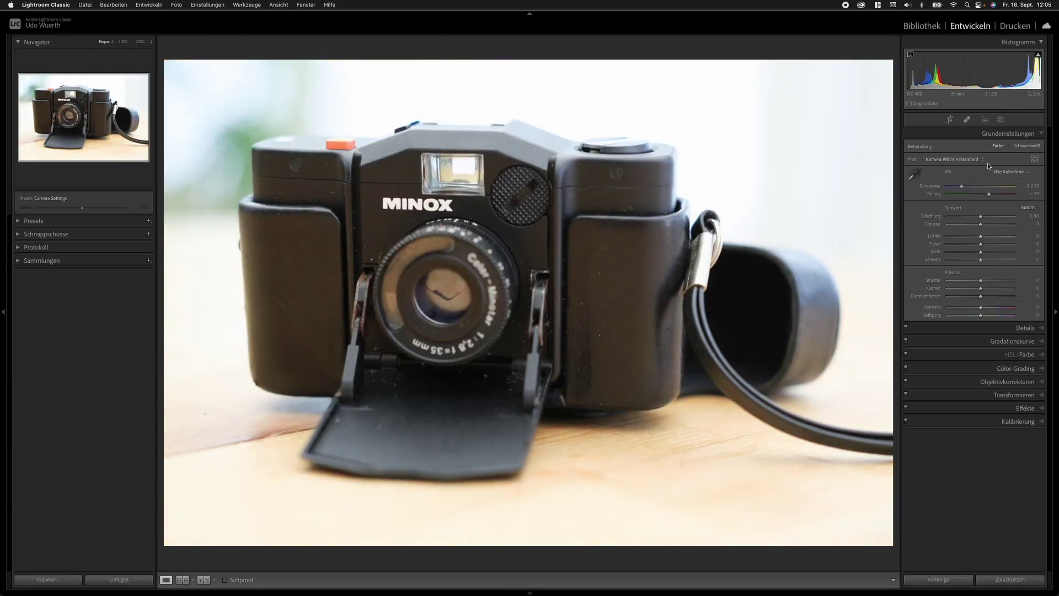
key("Right")
key("Right")
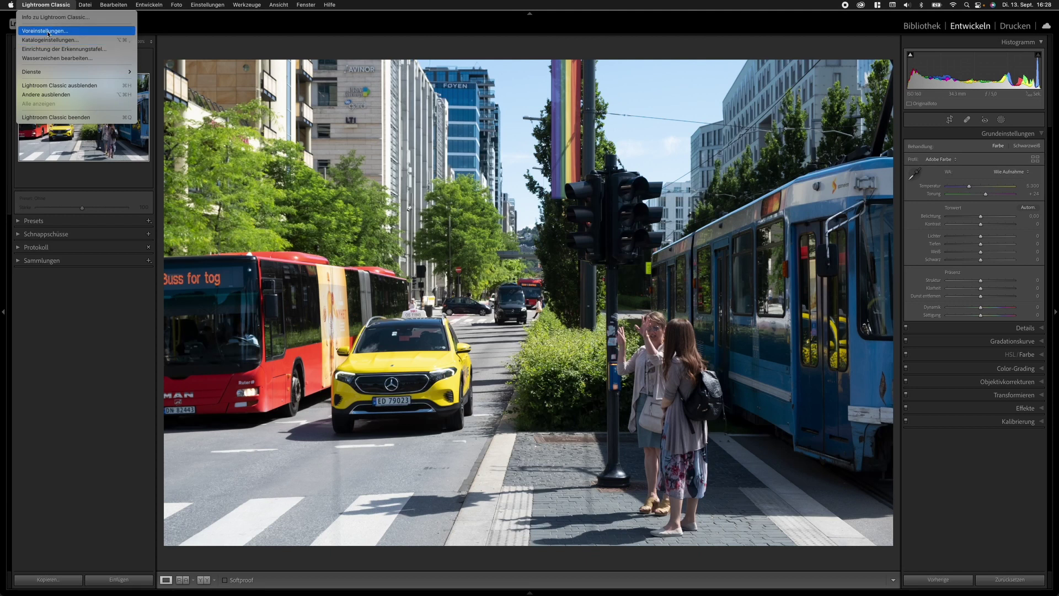
In Presets preferences, enable per-camera raw defaults, keeping the global default at Adobe-Standard.
left_click(48, 32)
left_click(486, 137)
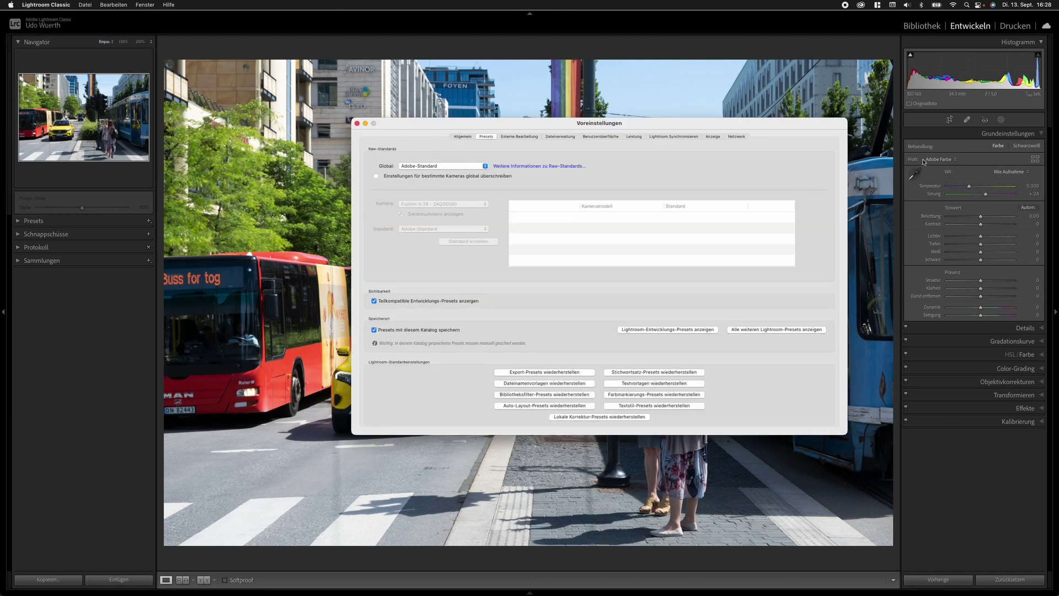
left_click(429, 177)
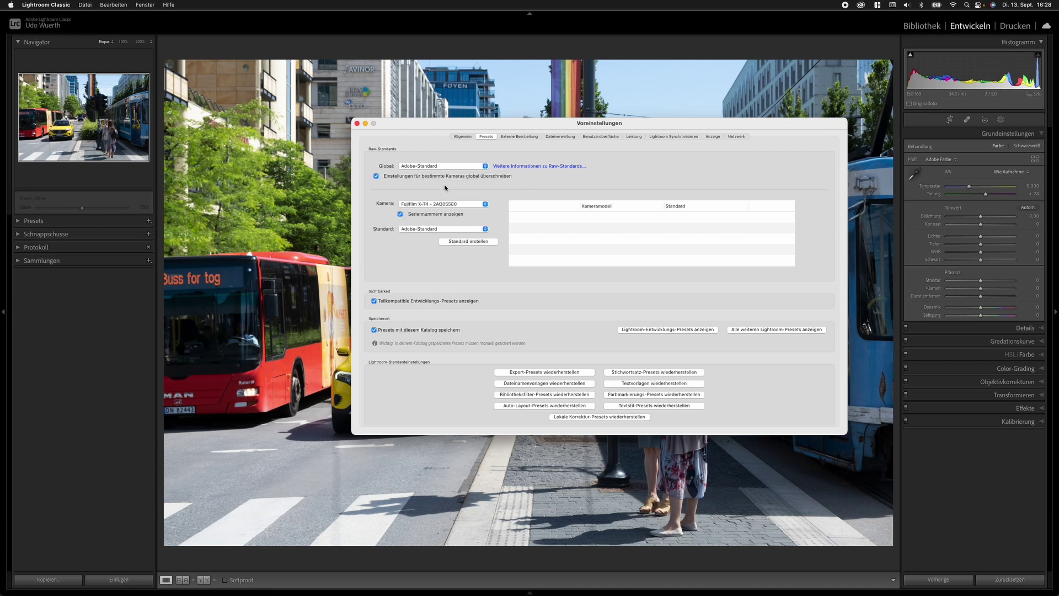
left_click(454, 166)
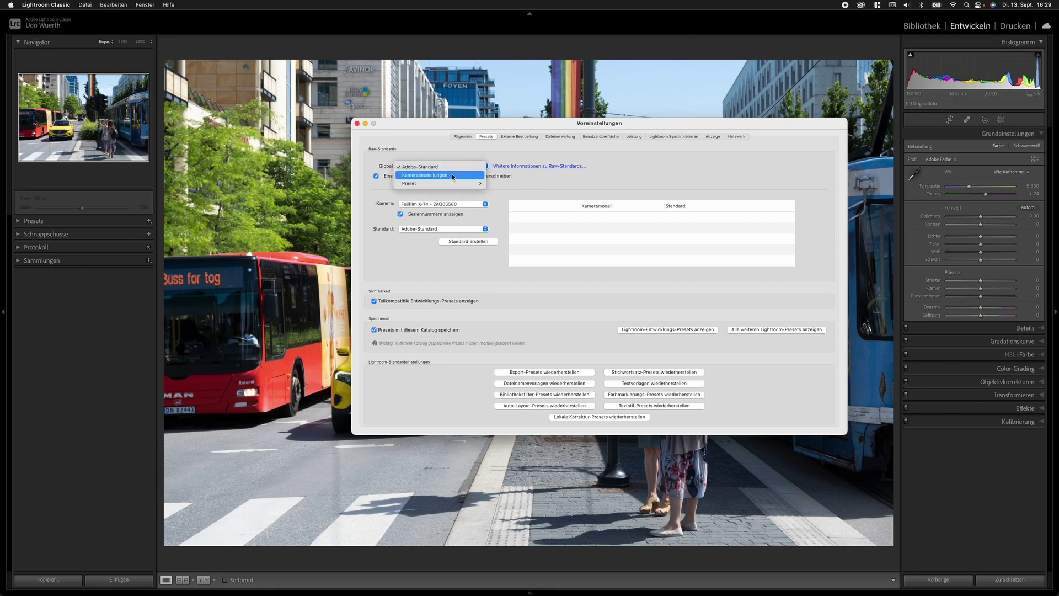
left_click(452, 175)
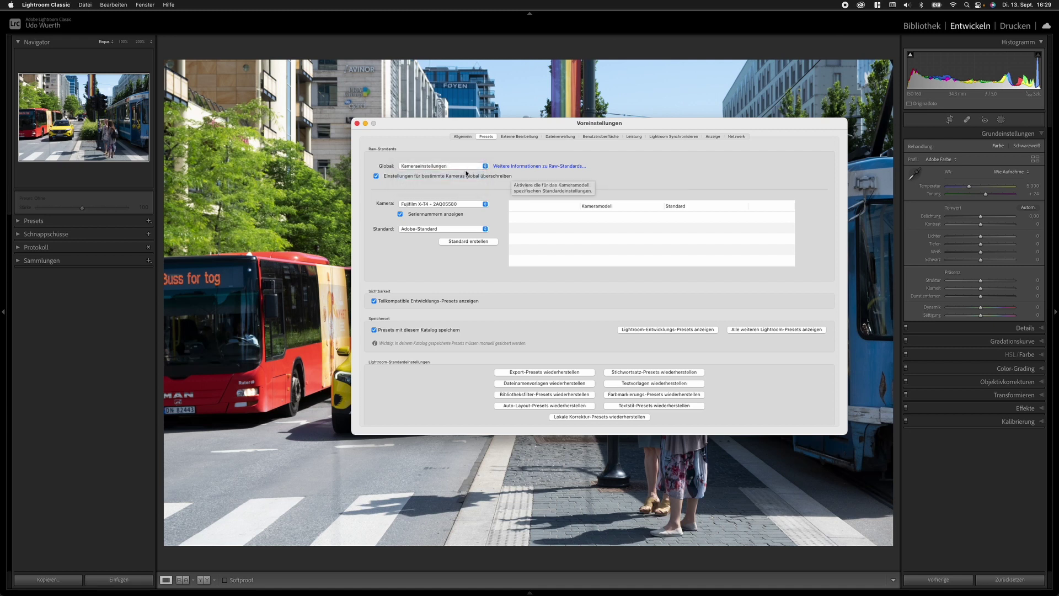
left_click(445, 167)
left_click(445, 159)
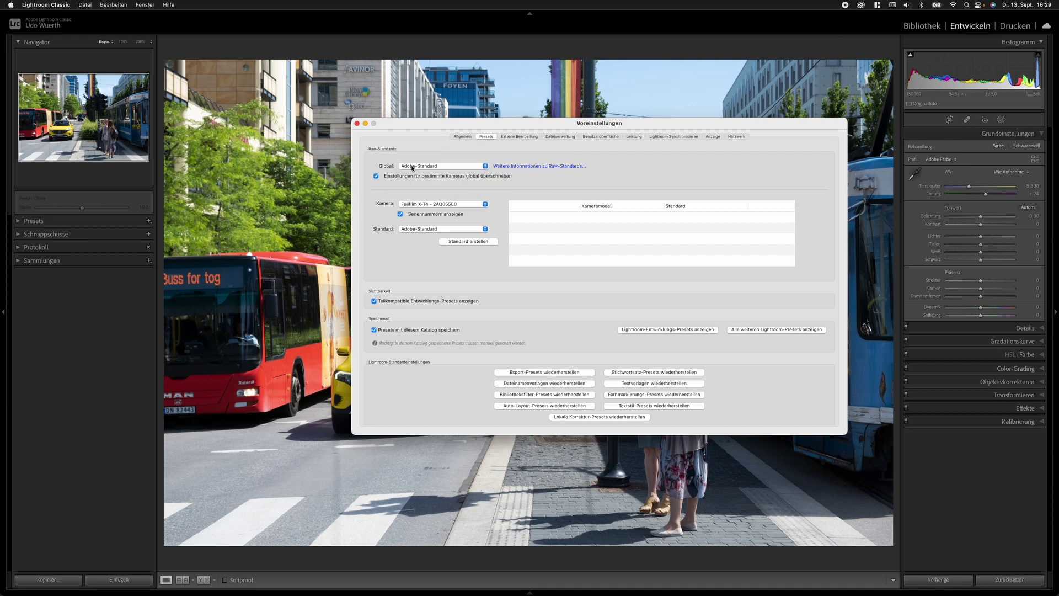
Create a Fujifilm X-T4 raw default set to Kameraeinstellungen.
left_click(417, 229)
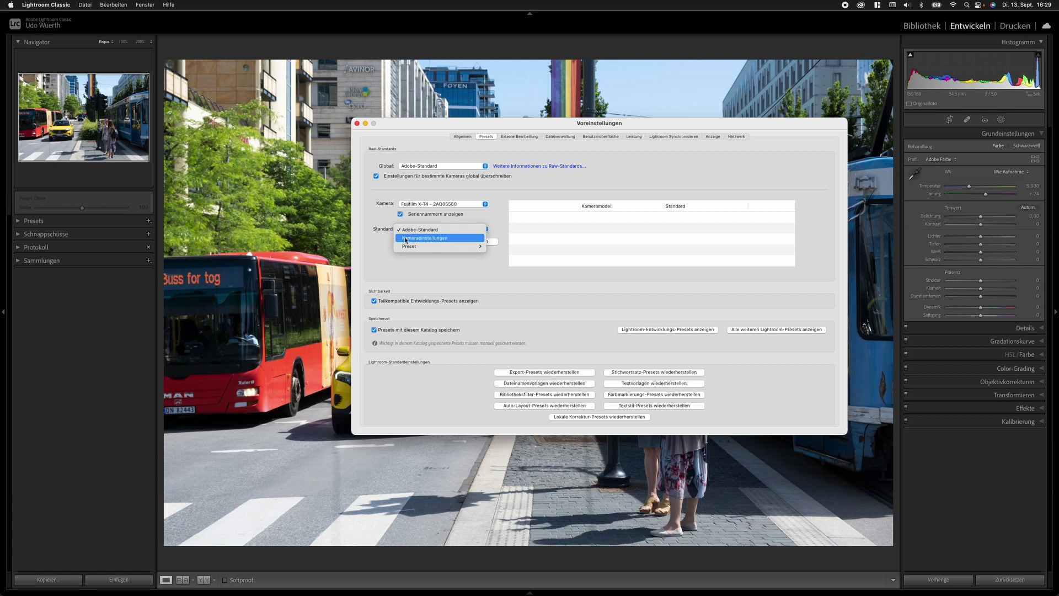
left_click(455, 238)
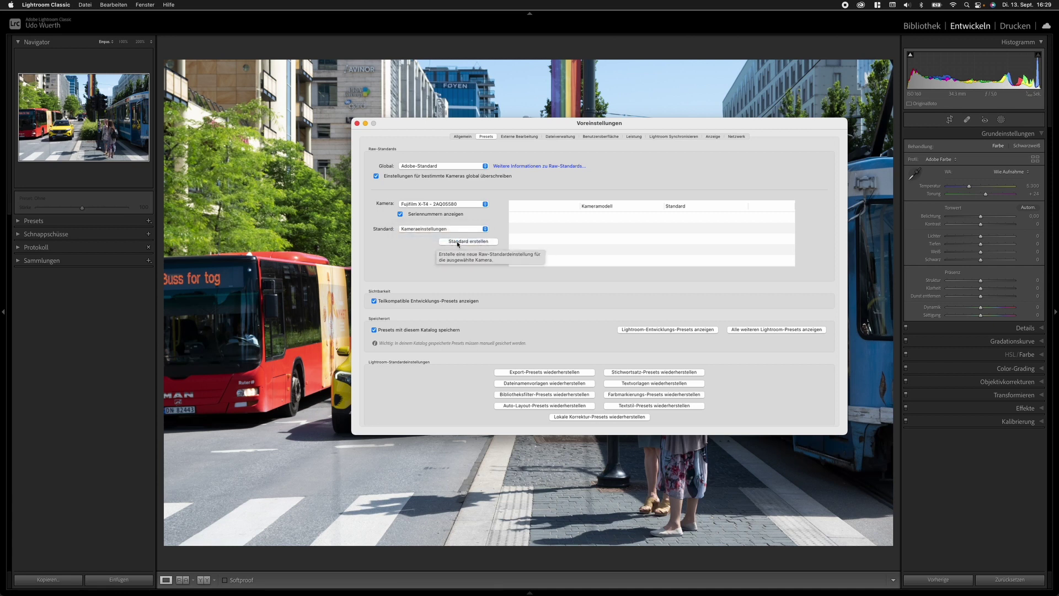
left_click(467, 242)
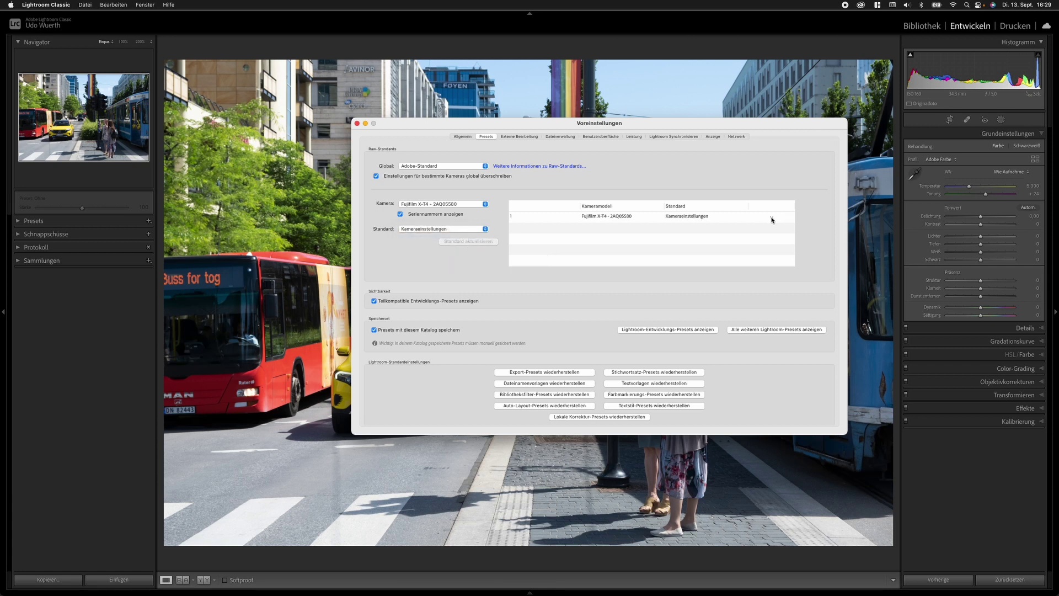
left_click(771, 218)
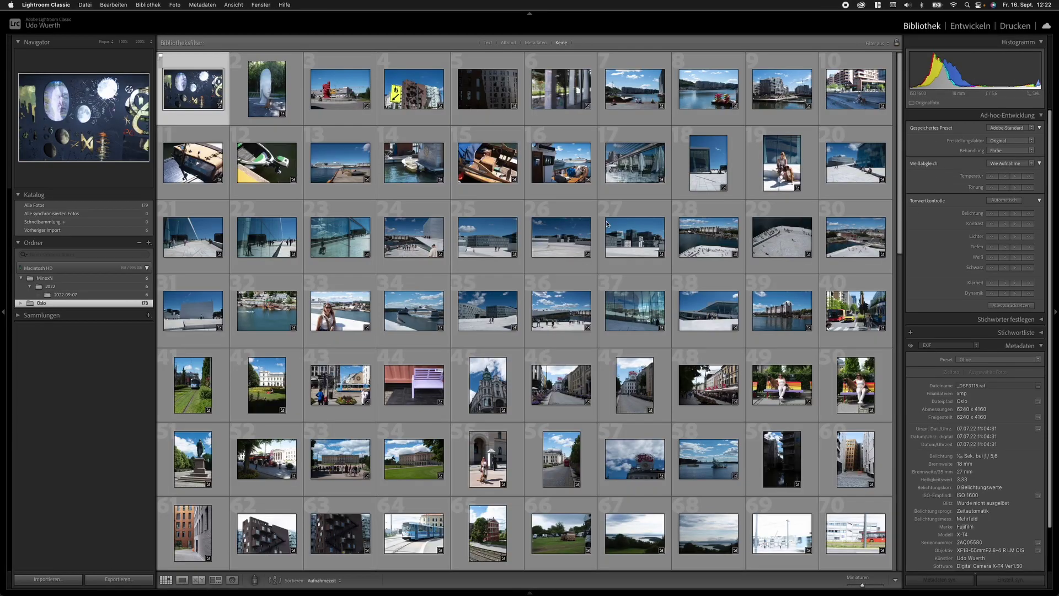
Reset all Oslo photos with the Standard saved preset, then view the first one in Develop.
key("super+a")
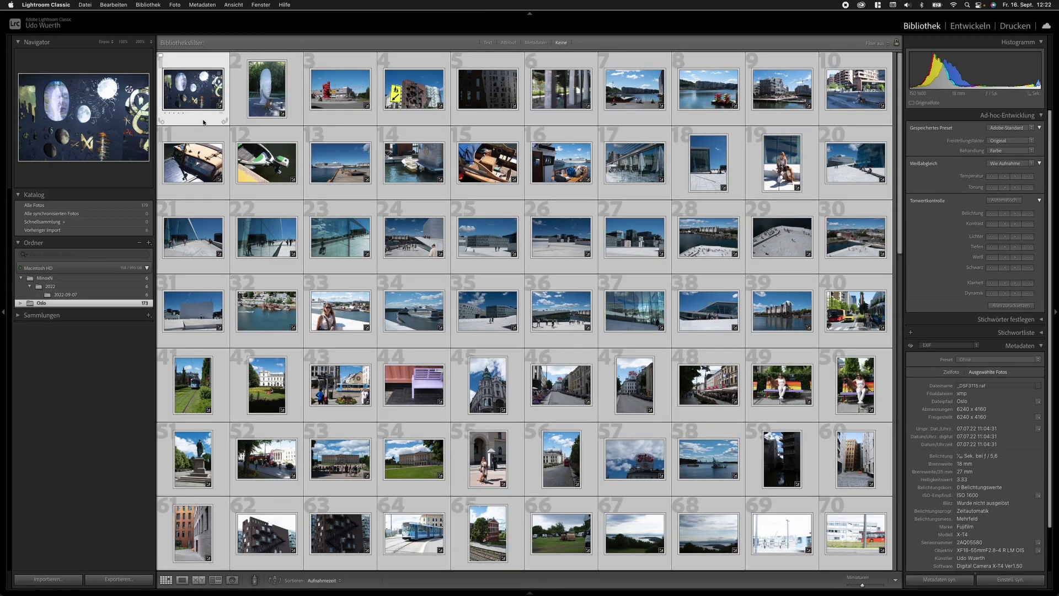
left_click(1035, 131)
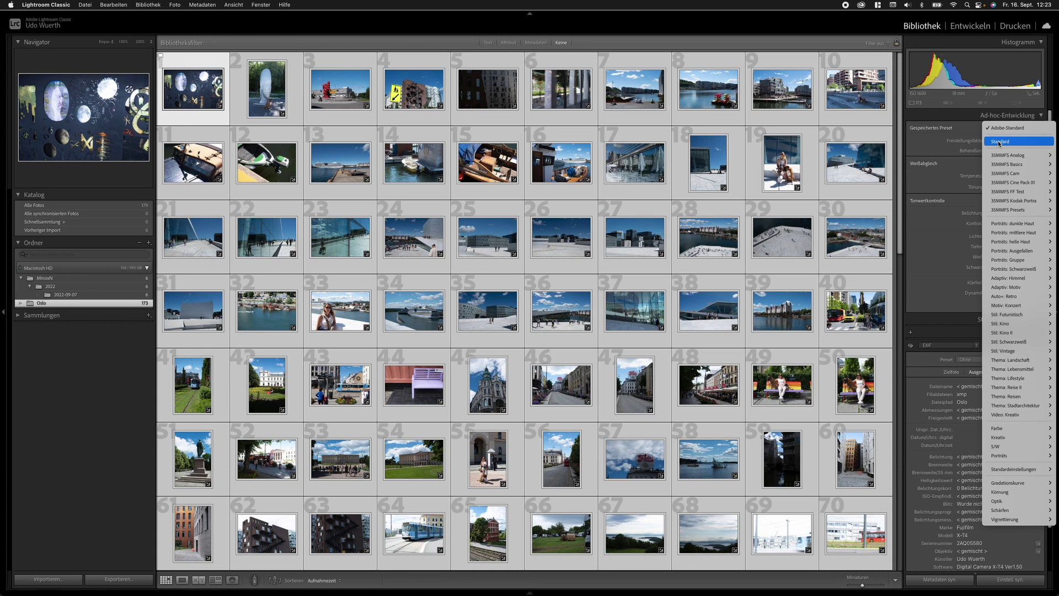
left_click(999, 141)
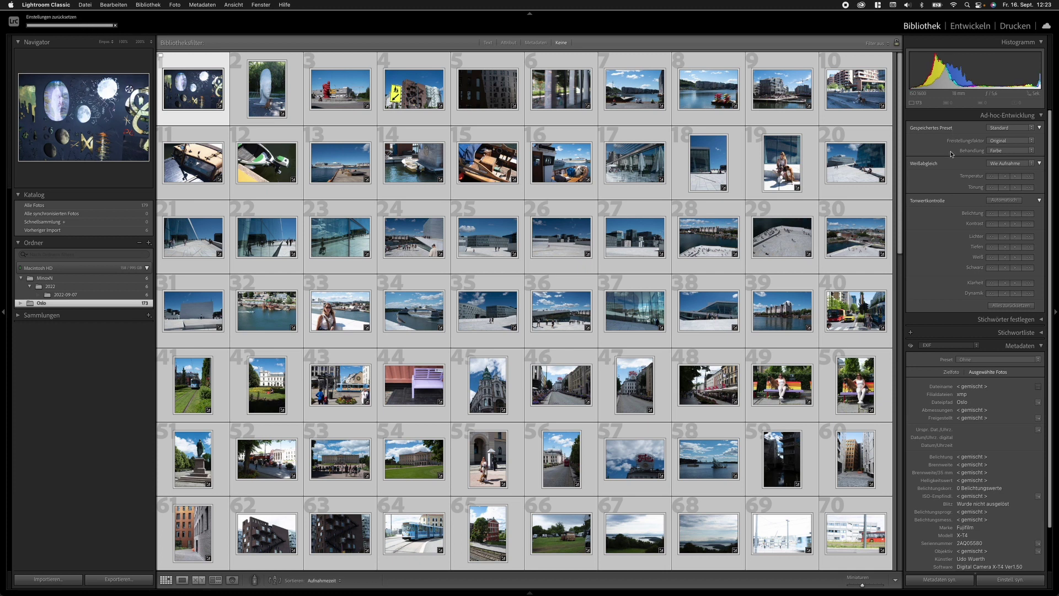
mouse_move(193, 88)
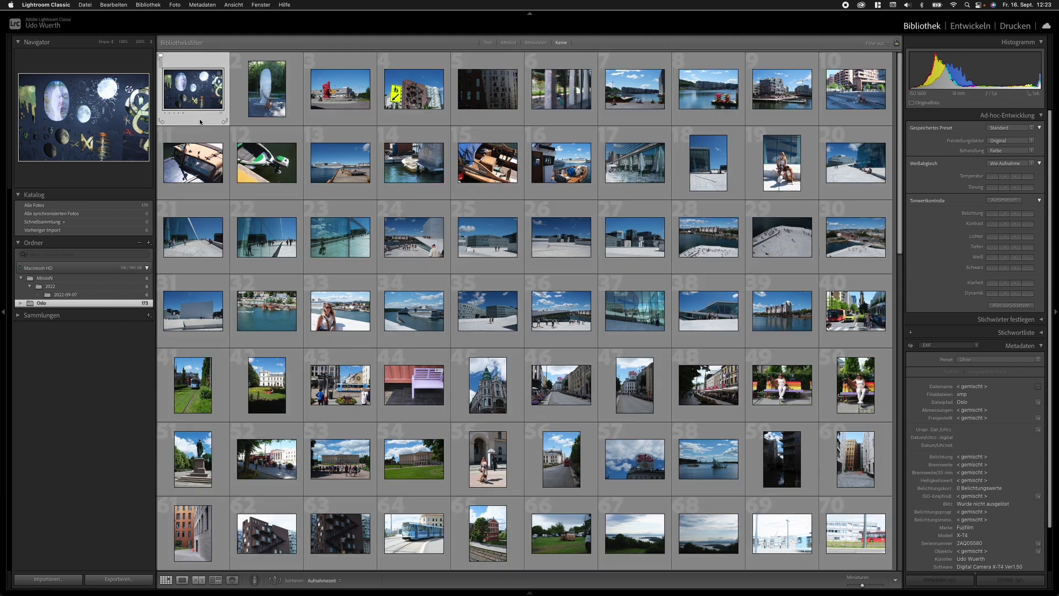
left_click(200, 121)
key("d")
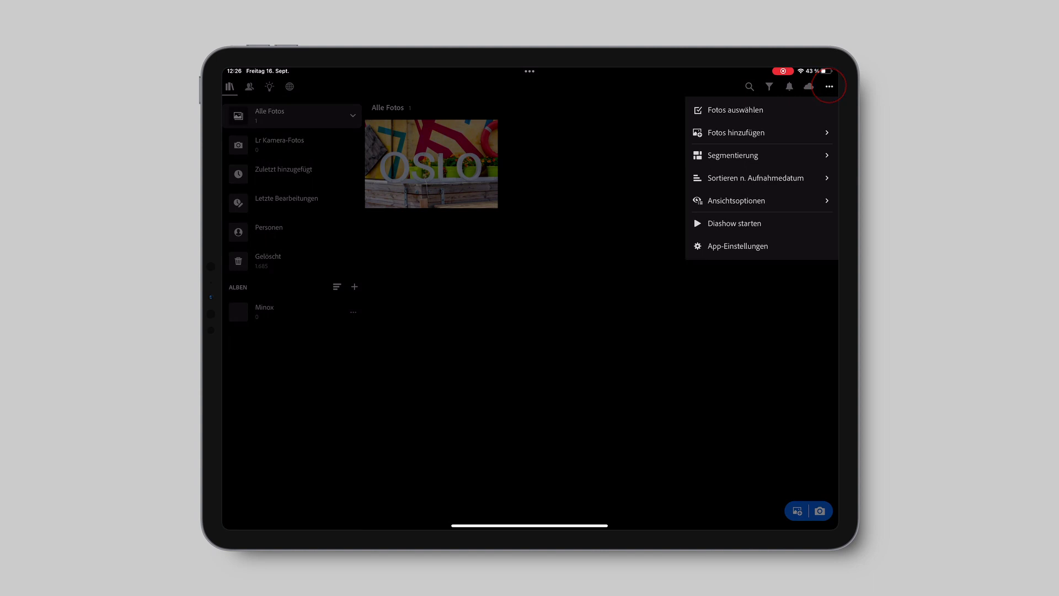
On iPad, view the import Raw-Standard options, already set to Kameraeinstellungen.
left_click(738, 247)
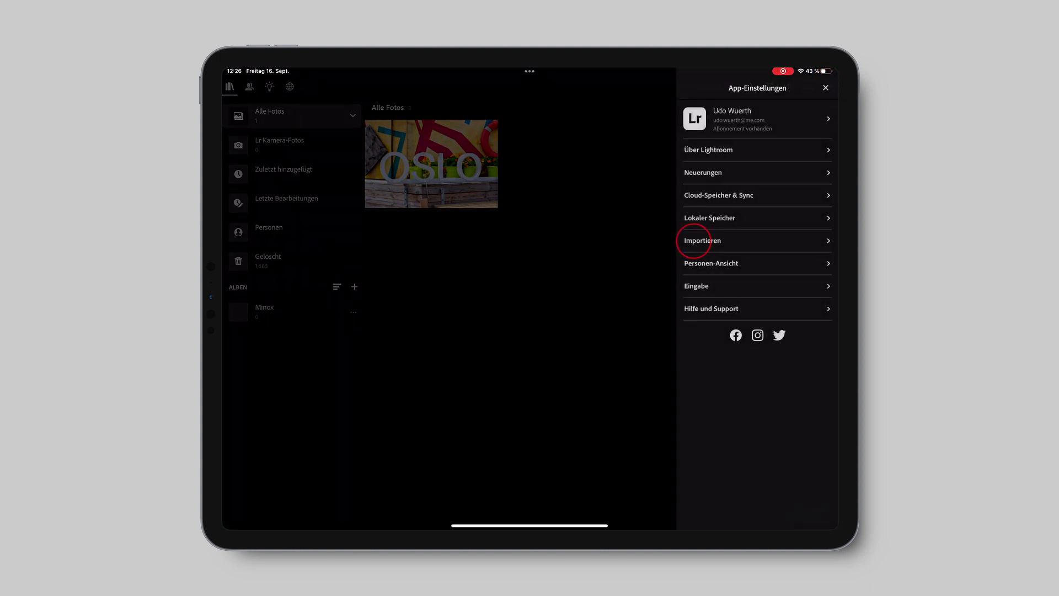
left_click(693, 240)
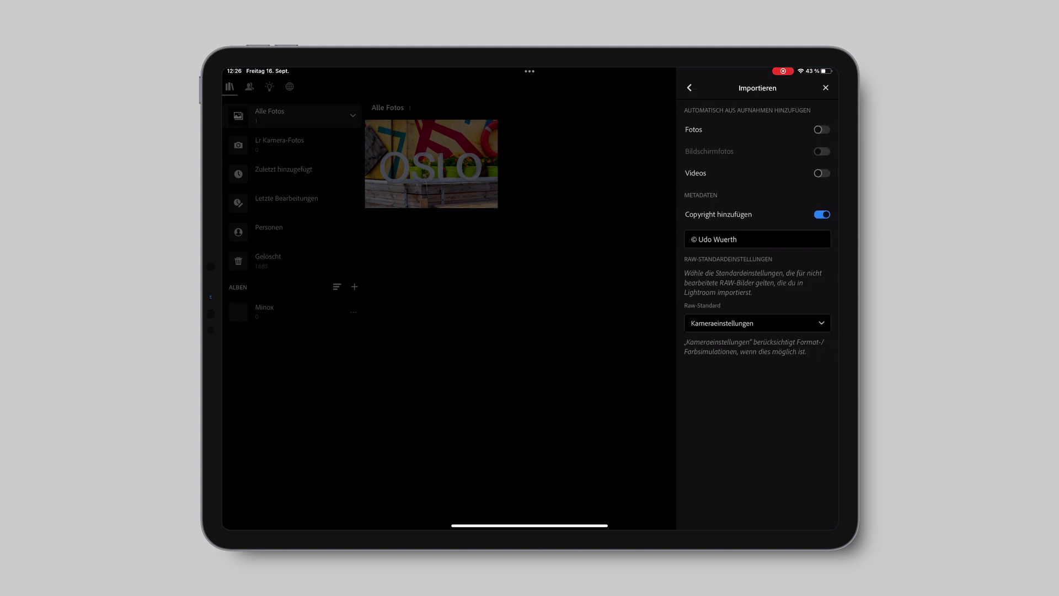
left_click(757, 323)
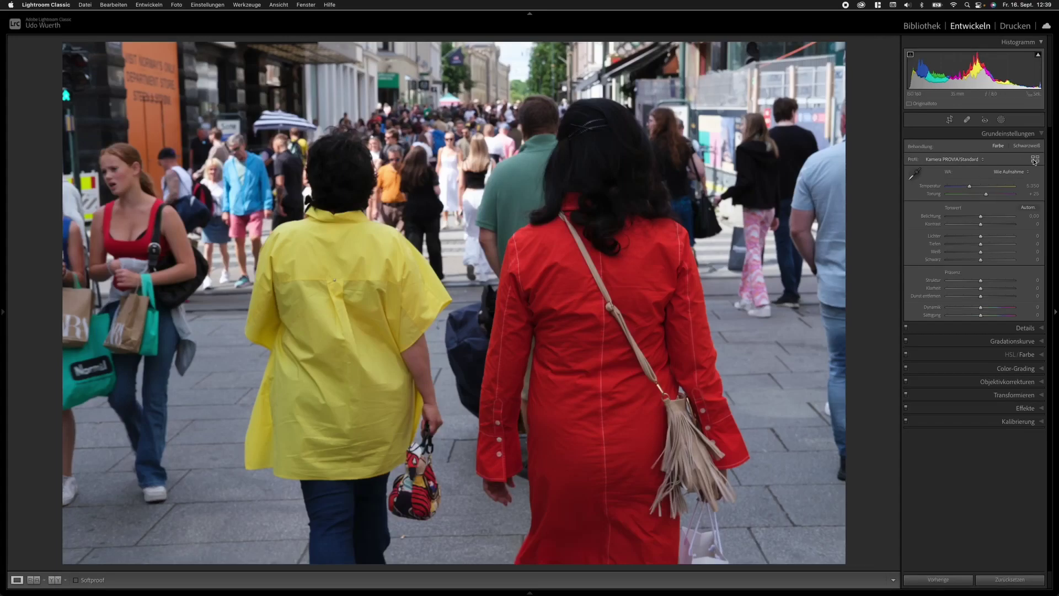
Open the profile browser from the Profil row to preview camera-matching profiles on the street photo.
left_click(1035, 160)
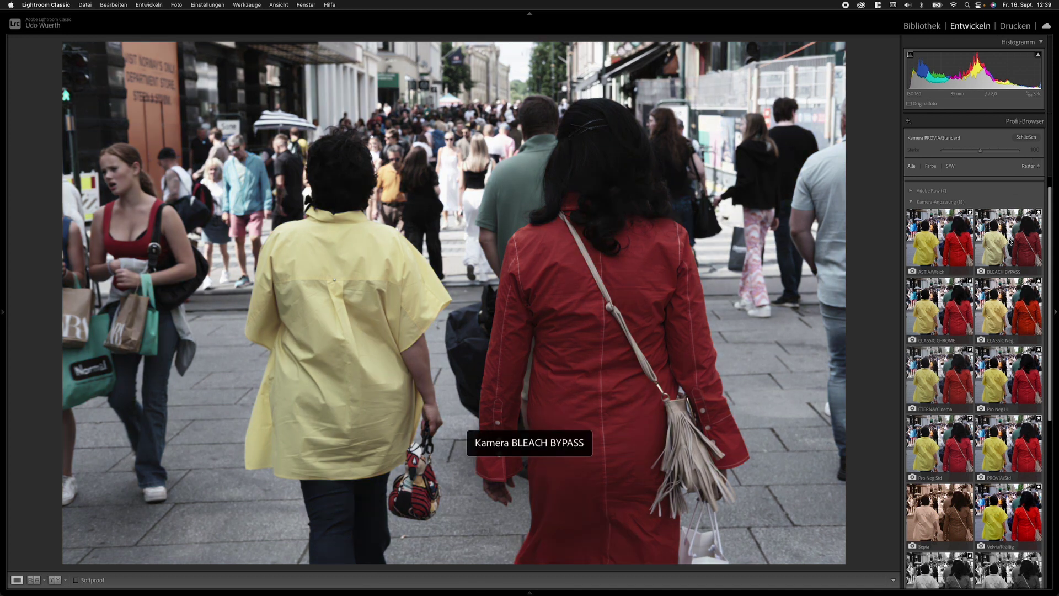